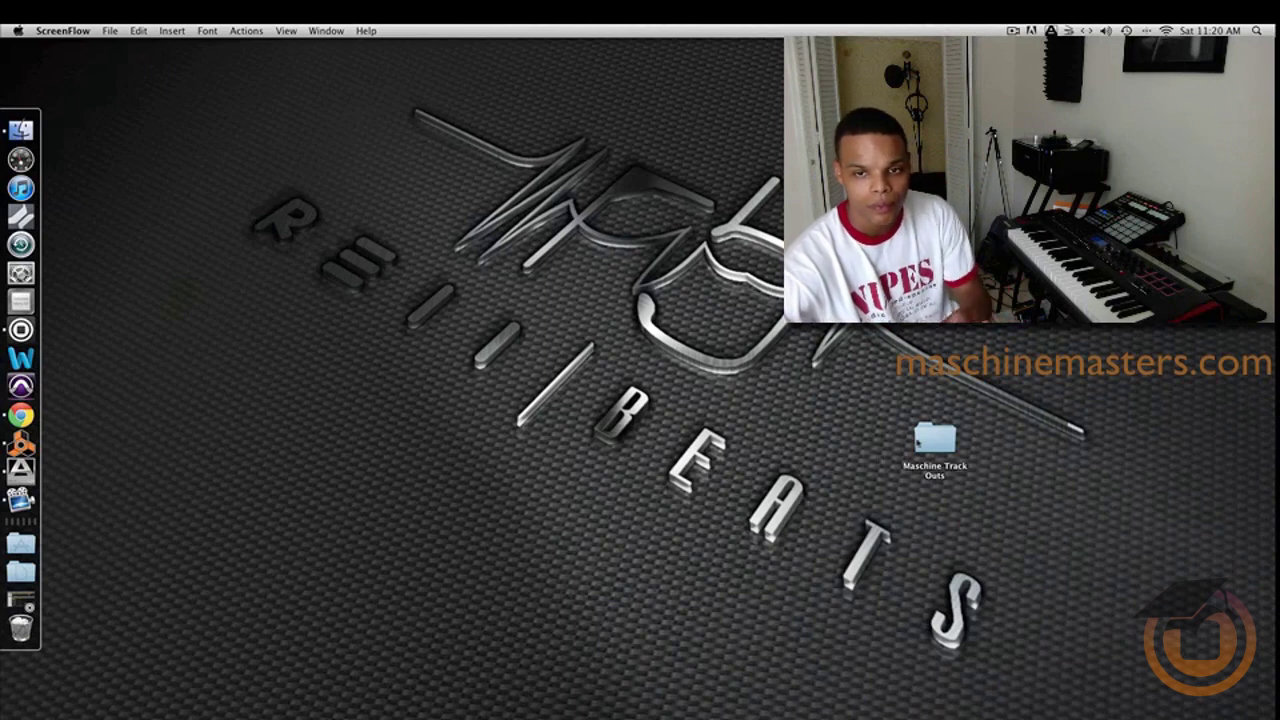
- Confirm the Maschine Track Outs folder is still empty, then close its window
{"action": "left_click_drag", "start_coordinate": [934, 444], "coordinate": [923, 443]}
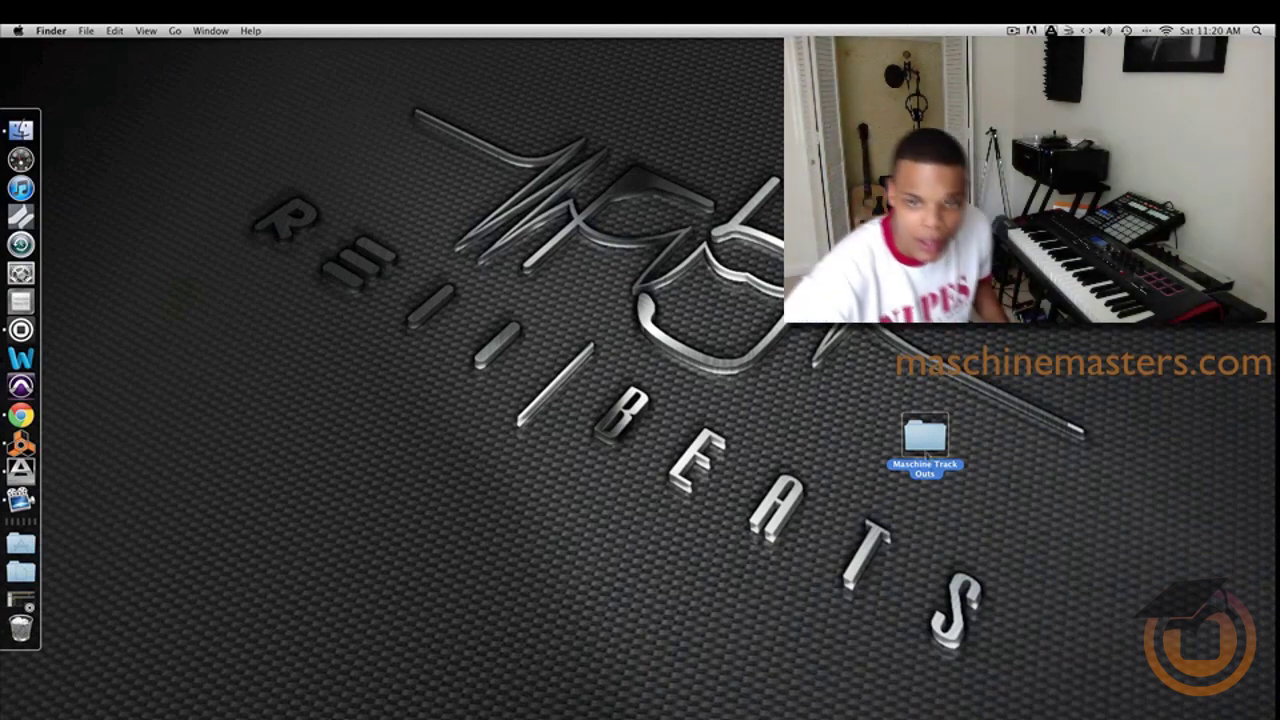
{"action": "double_click", "coordinate": [928, 450]}
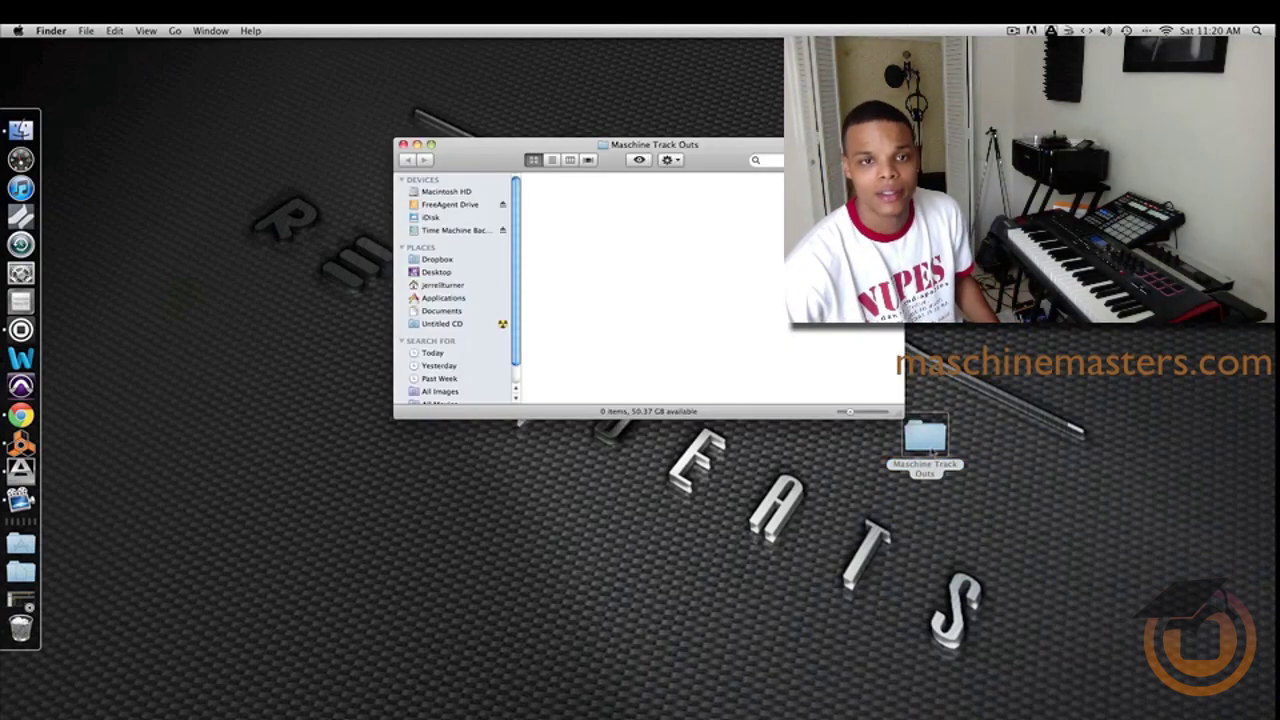
{"action": "right_click", "coordinate": [553, 205]}
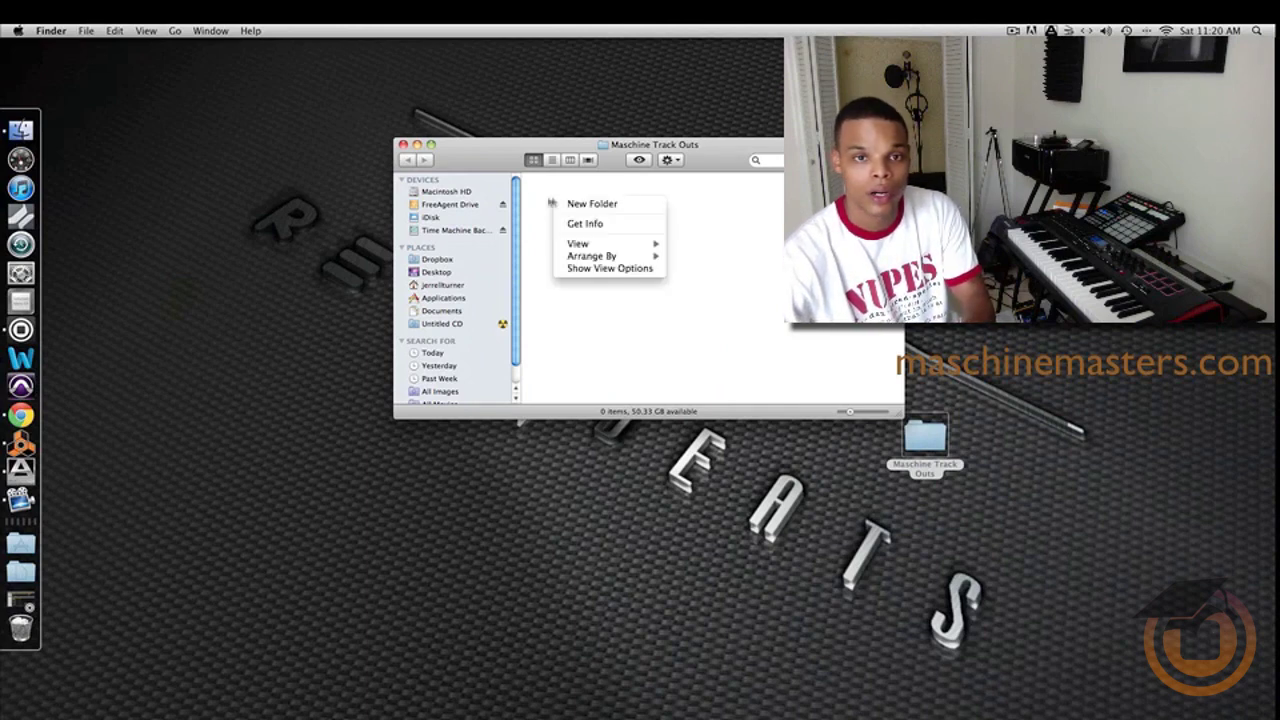
{"action": "left_click", "coordinate": [465, 172]}
{"action": "left_click", "coordinate": [403, 145]}
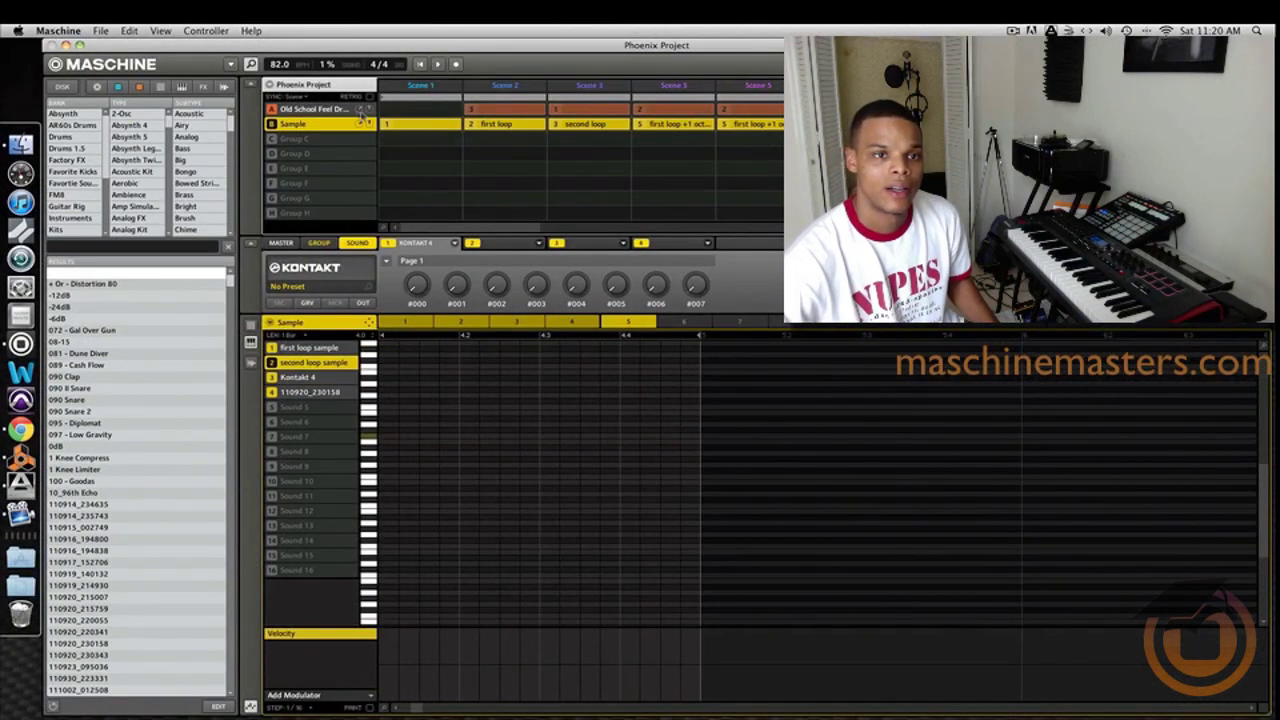
- Review groups A through E, return to the drum kit group, then minimize Maschine
{"action": "left_click", "coordinate": [333, 110]}
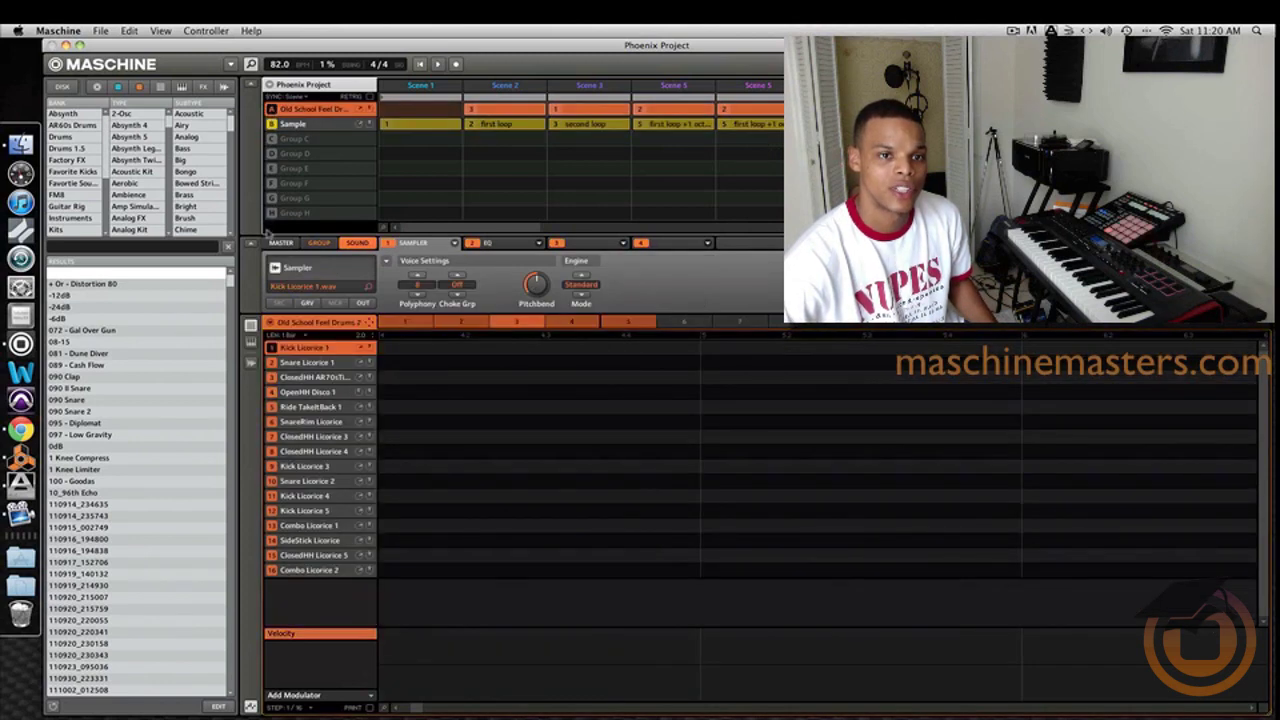
{"action": "left_click", "coordinate": [293, 124]}
{"action": "left_click", "coordinate": [296, 138]}
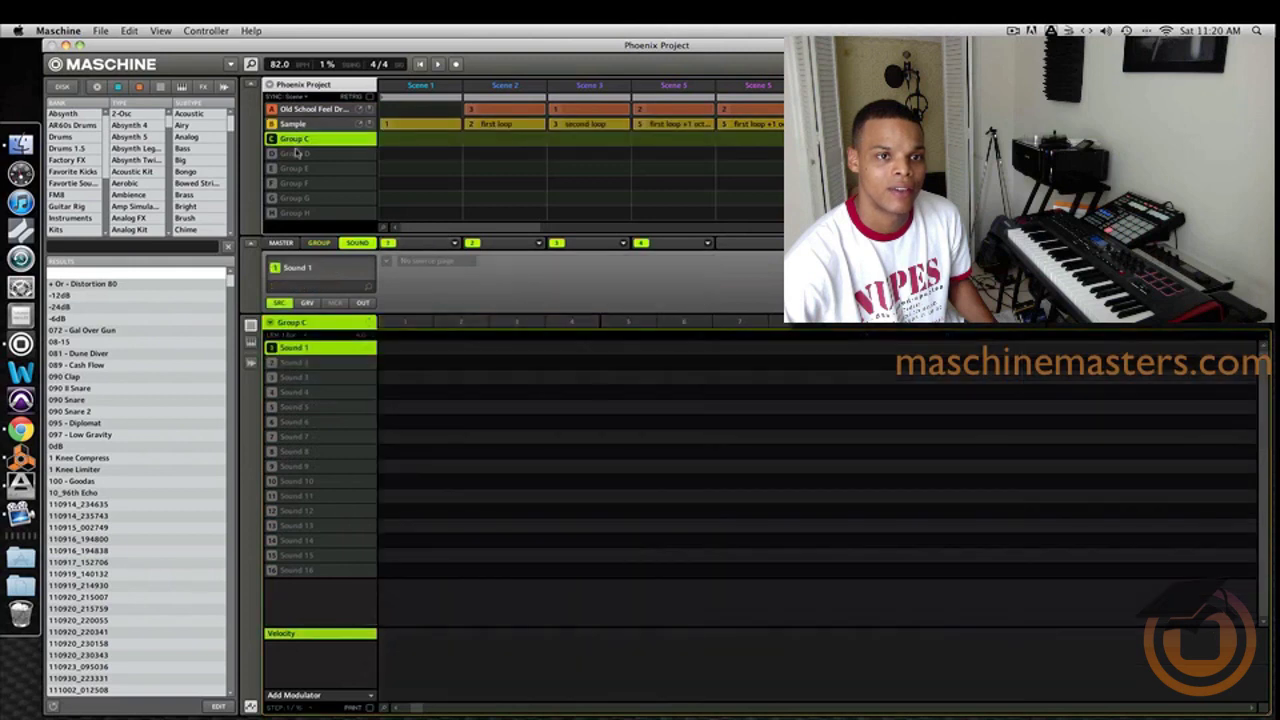
{"action": "left_click", "coordinate": [298, 153]}
{"action": "left_click", "coordinate": [298, 168]}
{"action": "left_click", "coordinate": [298, 152]}
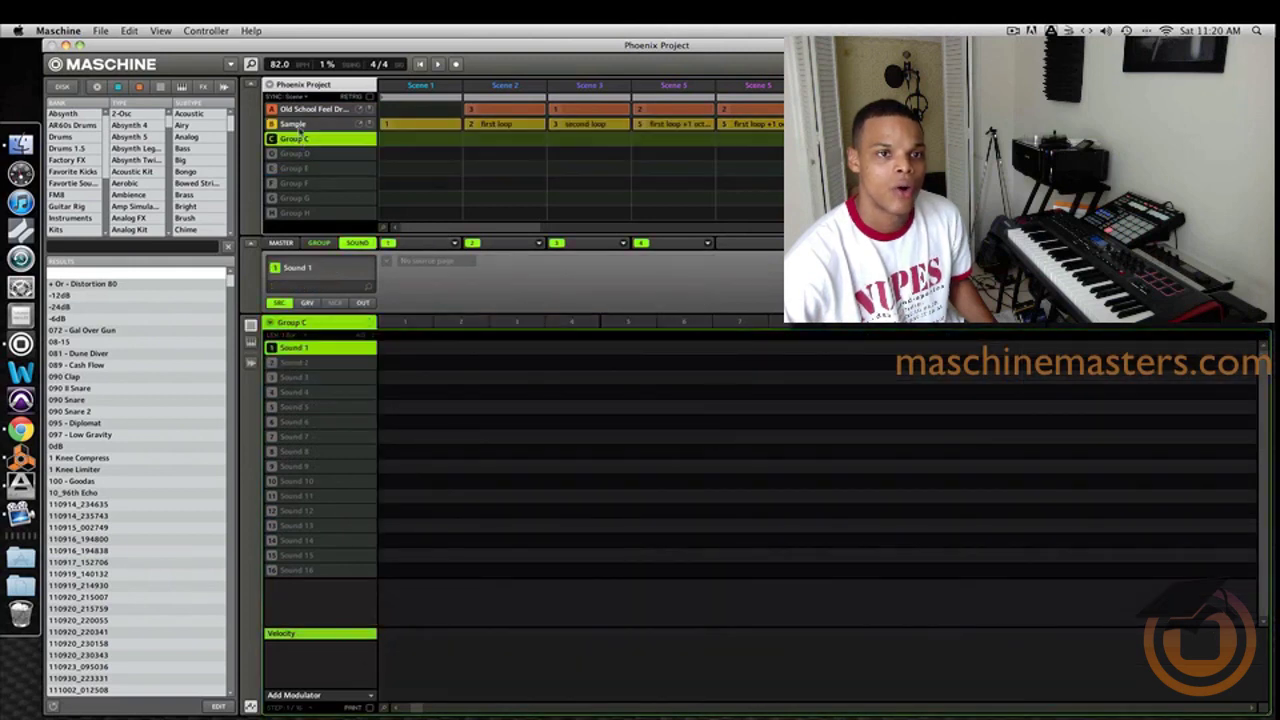
{"action": "left_click", "coordinate": [298, 124]}
{"action": "left_click", "coordinate": [311, 109]}
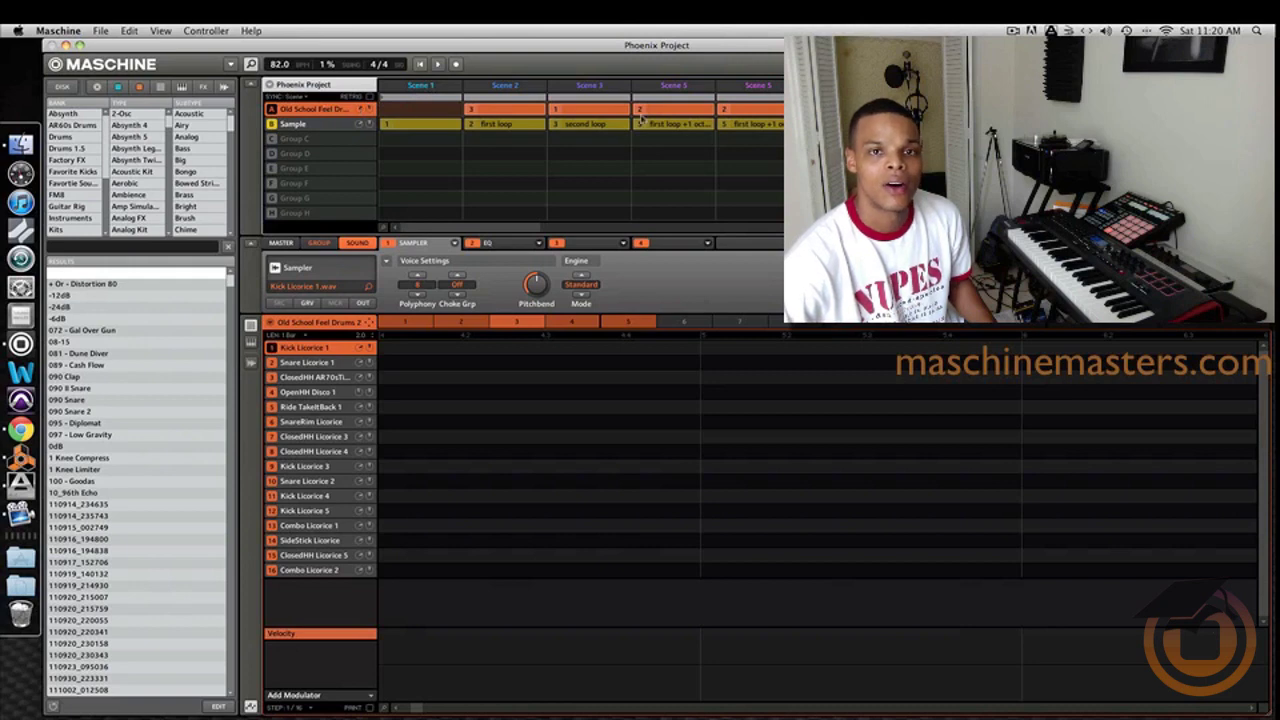
{"action": "scroll", "coordinate": [449, 110], "scroll_direction": "right", "scroll_amount": 1}
{"action": "scroll", "coordinate": [631, 127], "scroll_direction": "left", "scroll_amount": 1}
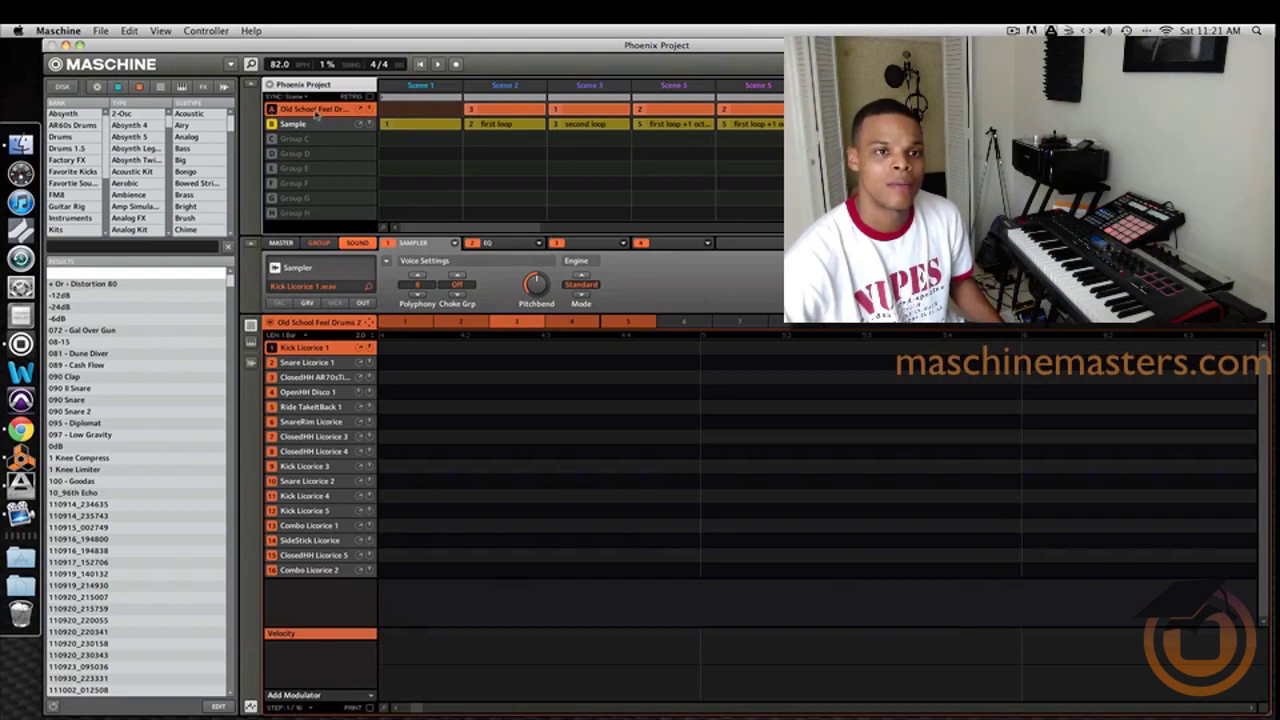
{"action": "left_click", "coordinate": [66, 46]}
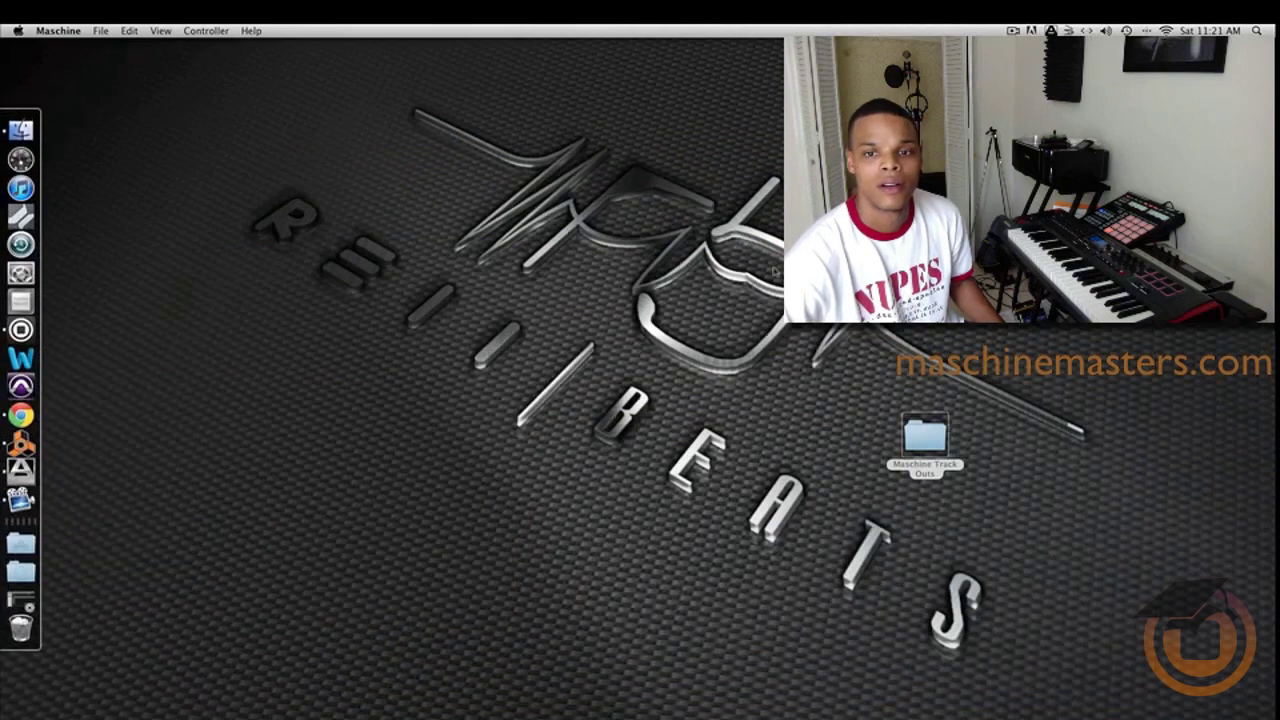
- Create a 'Drums' subfolder inside Maschine Track Outs and close the folder window
{"action": "double_click", "coordinate": [927, 440]}
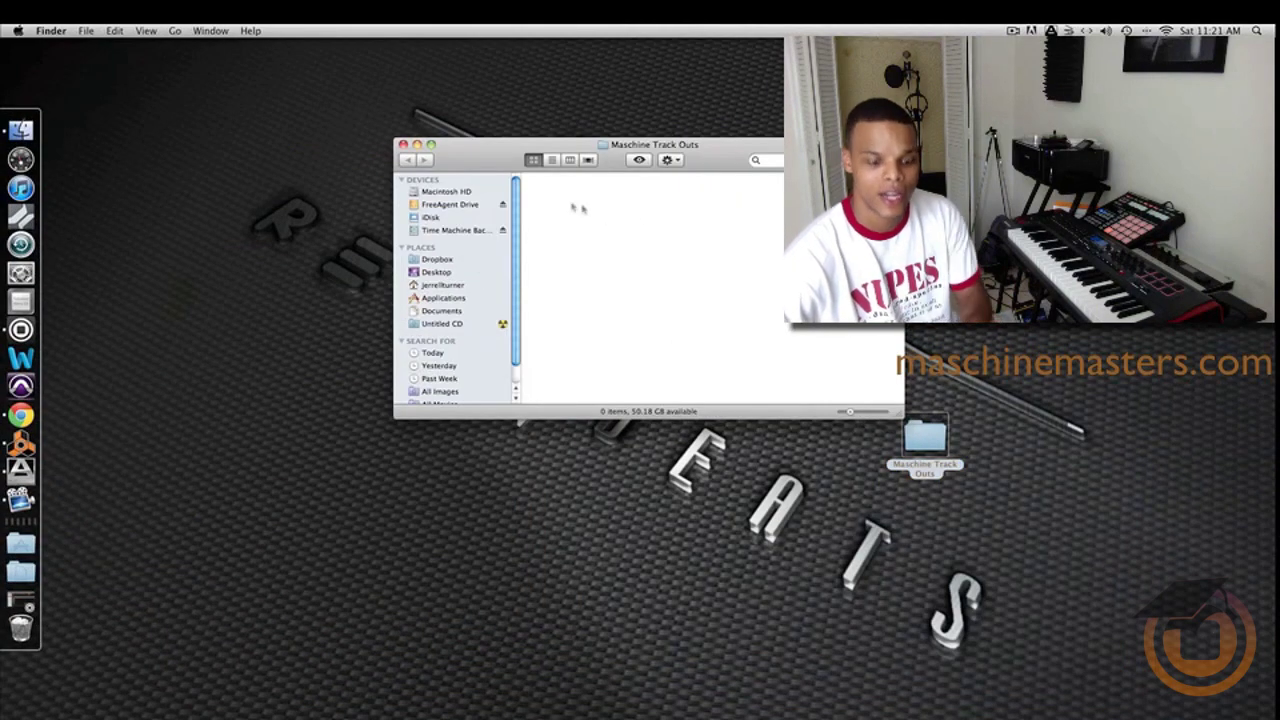
{"action": "right_click", "coordinate": [560, 199]}
{"action": "left_click", "coordinate": [598, 204]}
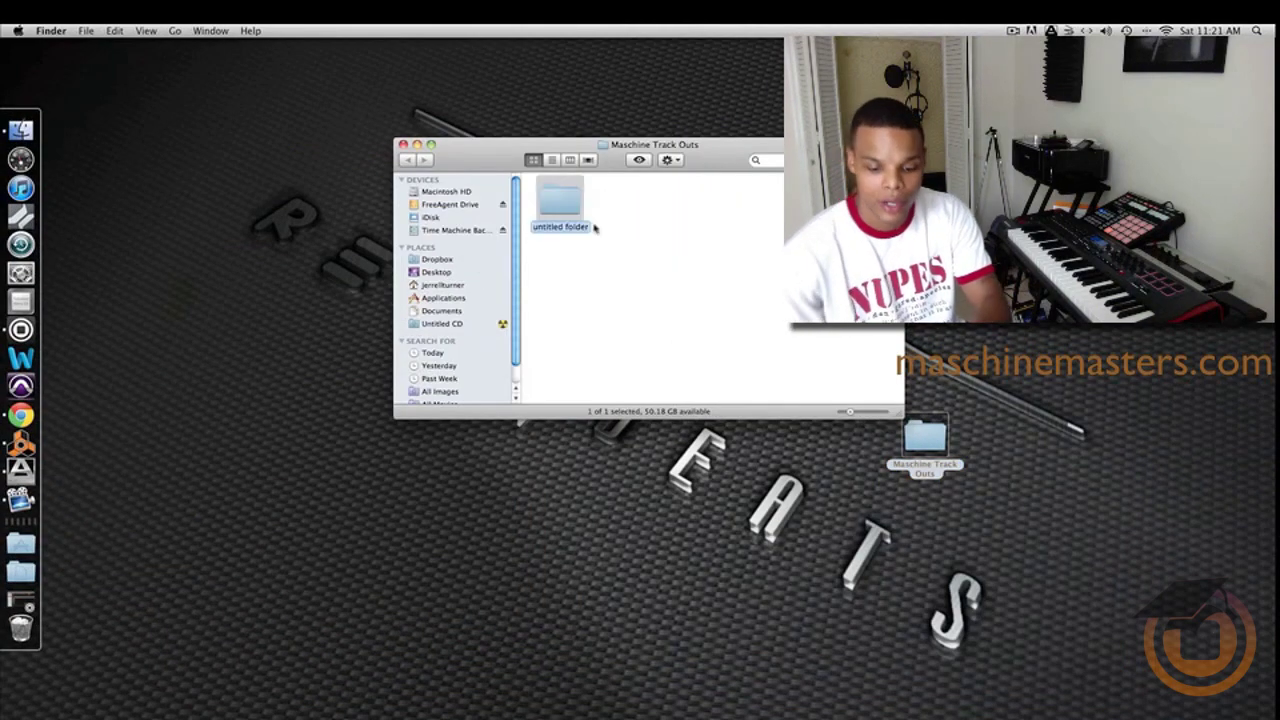
{"action": "type", "text": "Drums"}
{"action": "key", "text": "Return"}
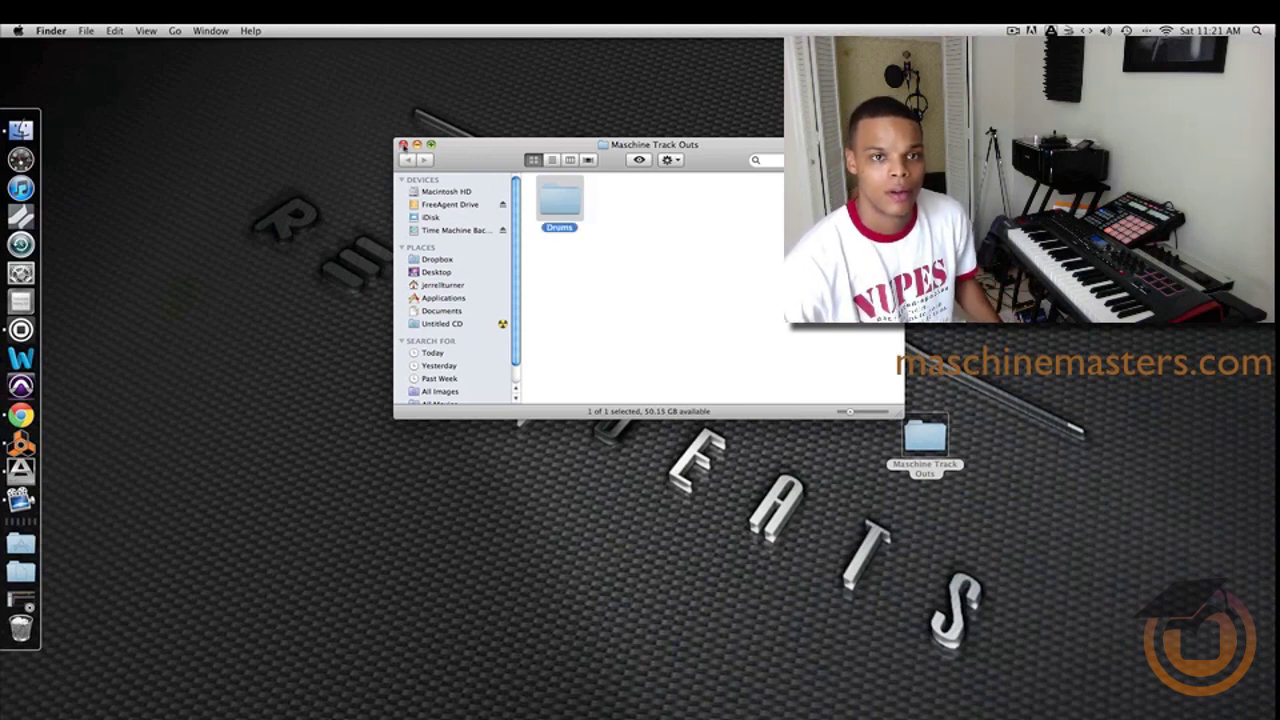
{"action": "left_click", "coordinate": [403, 145]}
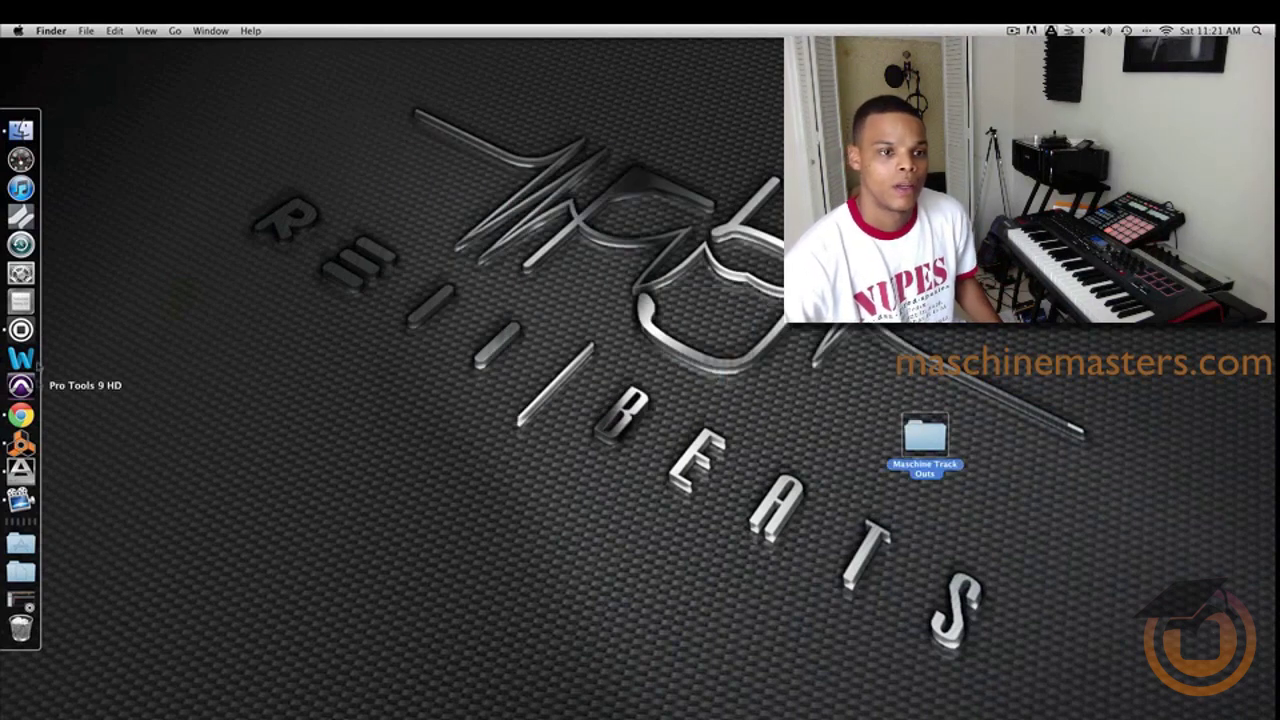
- Open Maschine's Export Audio settings for All Scenes with every drum sound ticked
{"action": "left_click", "coordinate": [21, 329]}
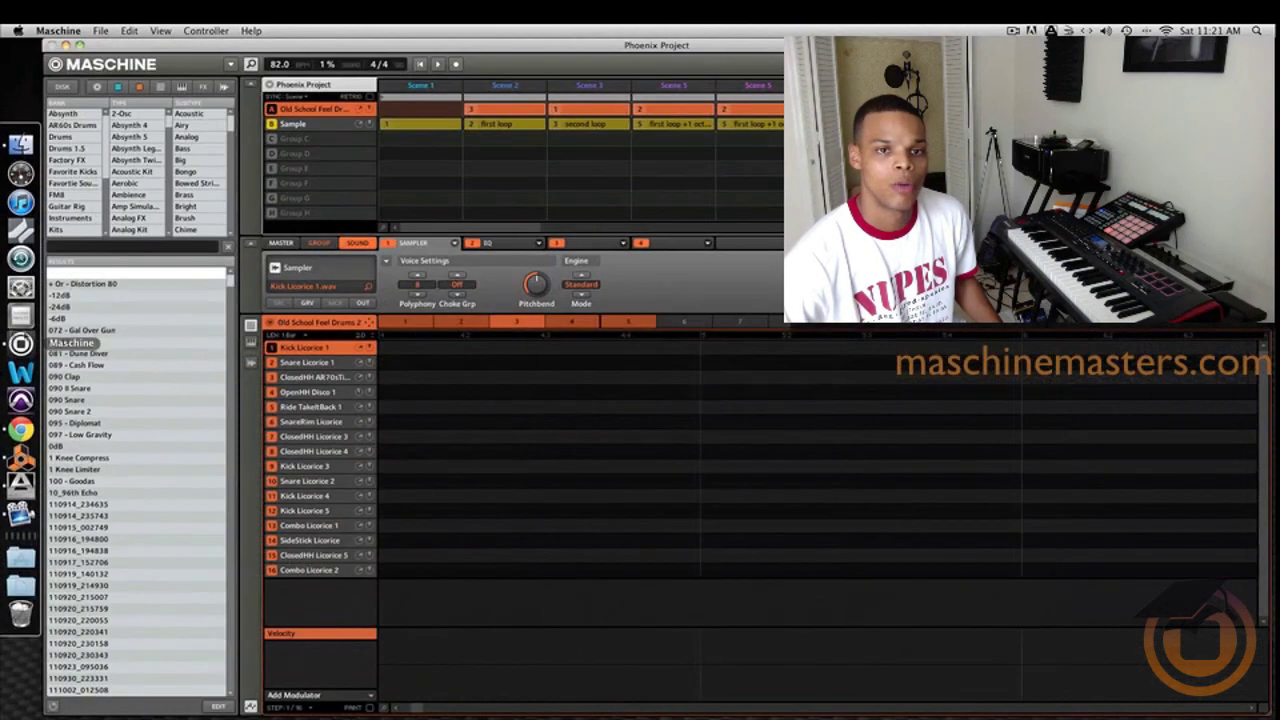
{"action": "left_click", "coordinate": [100, 31]}
{"action": "left_click", "coordinate": [171, 124]}
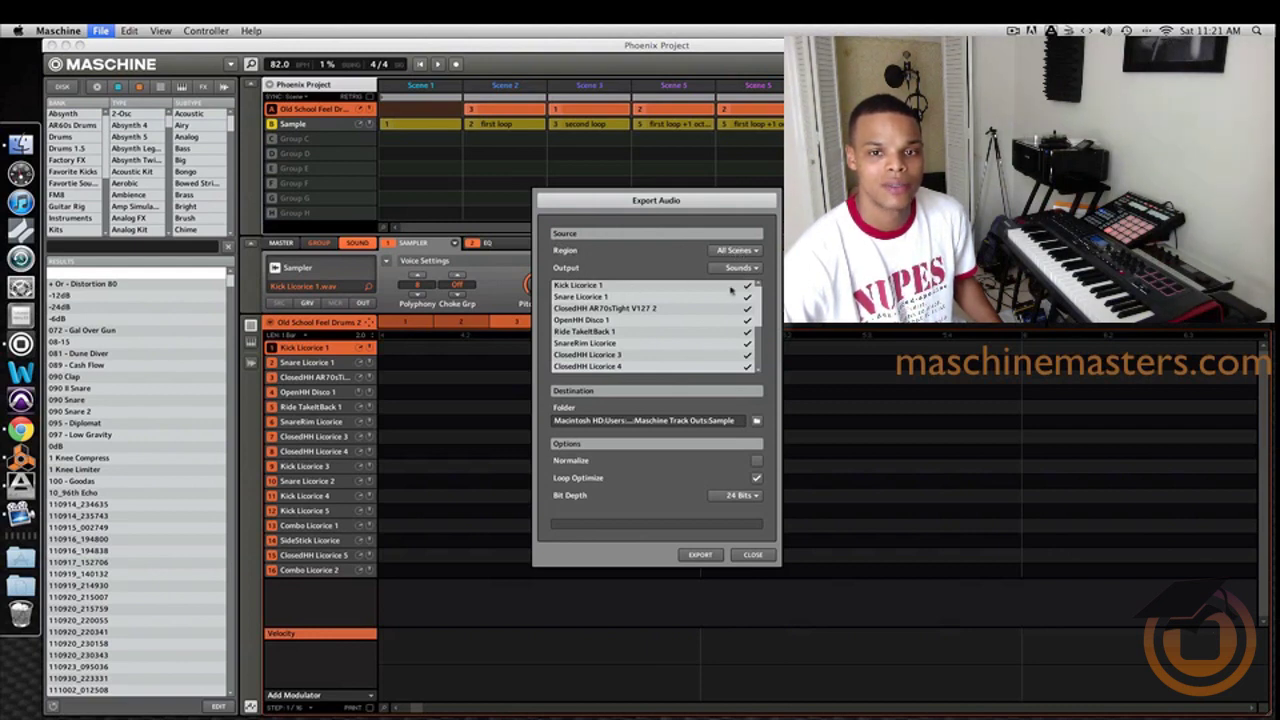
{"action": "scroll", "coordinate": [760, 320], "scroll_direction": "down", "scroll_amount": 1}
{"action": "scroll", "coordinate": [760, 322], "scroll_direction": "up", "scroll_amount": 3}
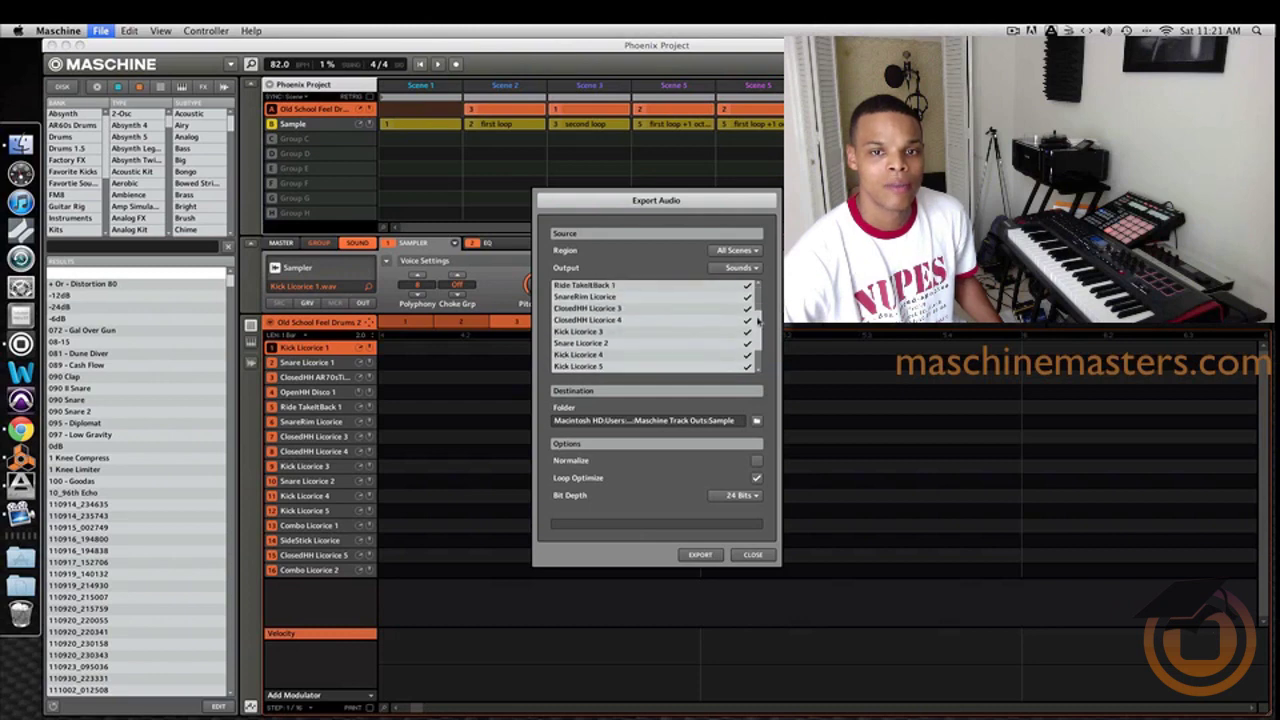
{"action": "mouse_move", "coordinate": [747, 287]}
{"action": "left_mouse_down"}
{"action": "mouse_move", "coordinate": [747, 326]}
{"action": "mouse_move", "coordinate": [750, 286]}
{"action": "left_mouse_up"}
{"action": "mouse_move", "coordinate": [758, 330]}
{"action": "left_mouse_down"}
{"action": "mouse_move", "coordinate": [757, 352]}
{"action": "mouse_move", "coordinate": [758, 311]}
{"action": "left_mouse_up"}
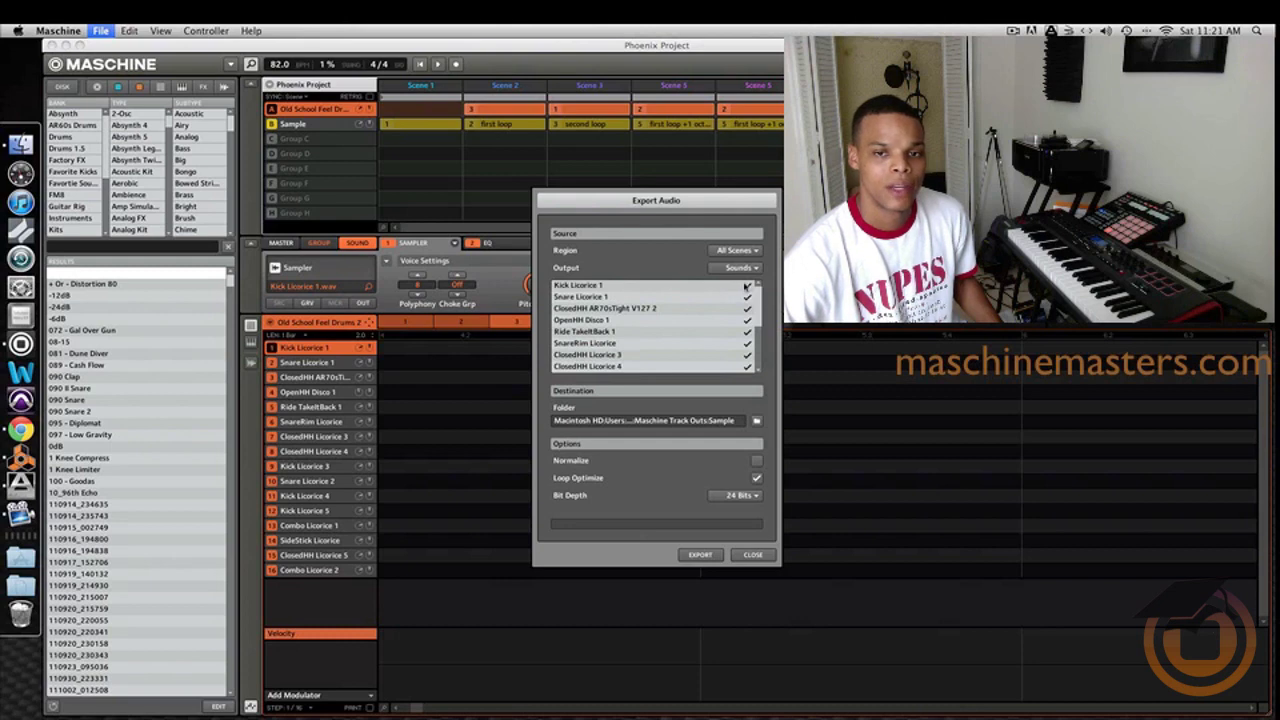
{"action": "left_click", "coordinate": [757, 421]}
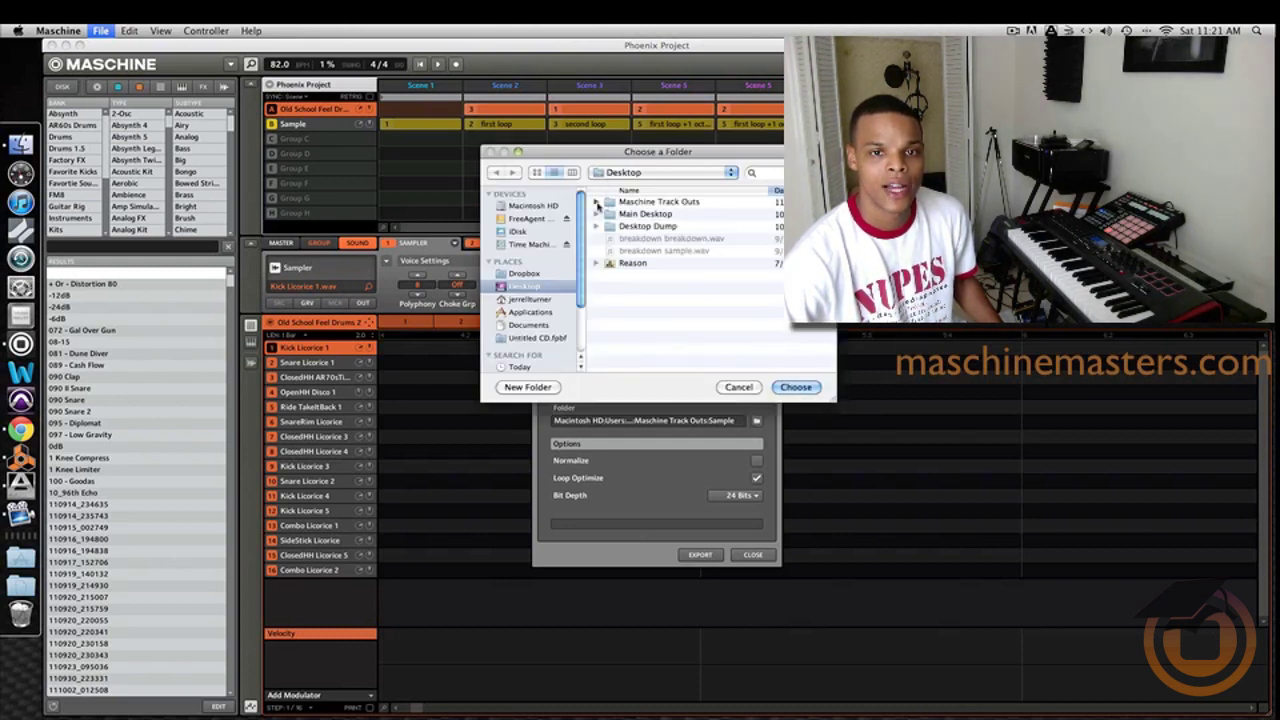
- Choose Maschine Track Outs/Drums as the export destination and start the export
{"action": "left_click", "coordinate": [597, 204]}
{"action": "left_click", "coordinate": [628, 215]}
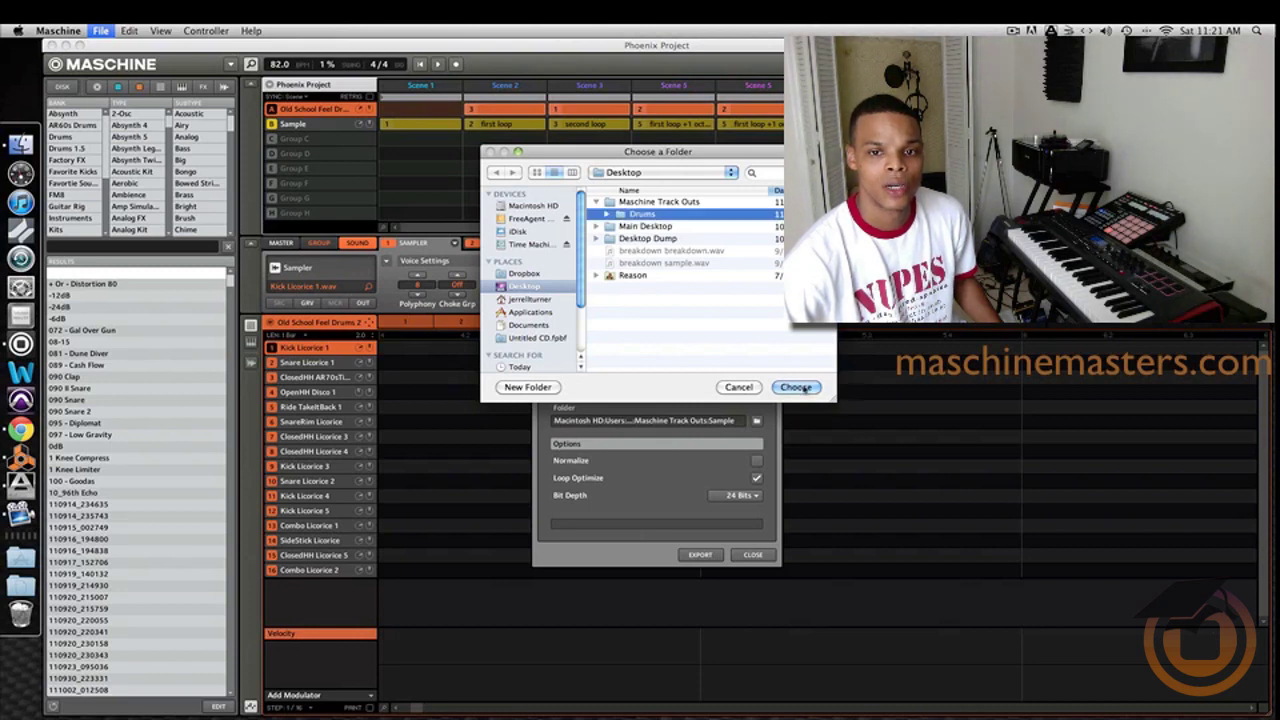
{"action": "left_click", "coordinate": [797, 387]}
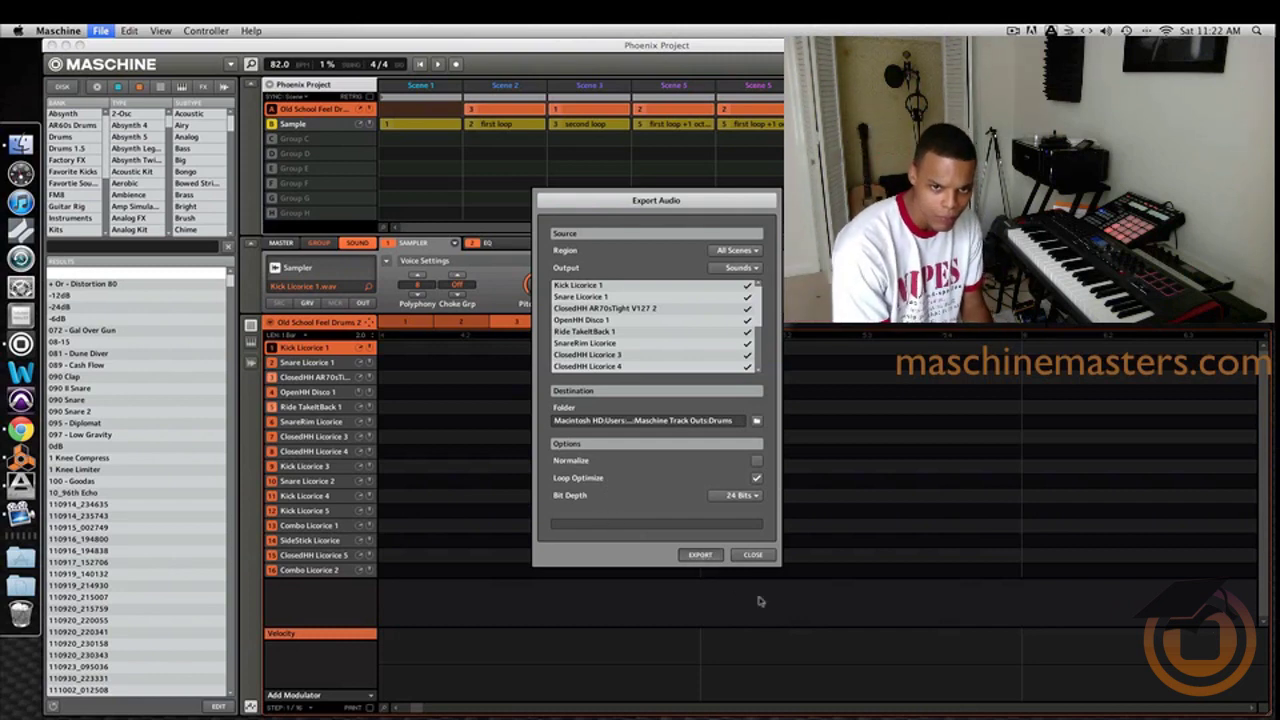
{"action": "key", "text": "Return"}
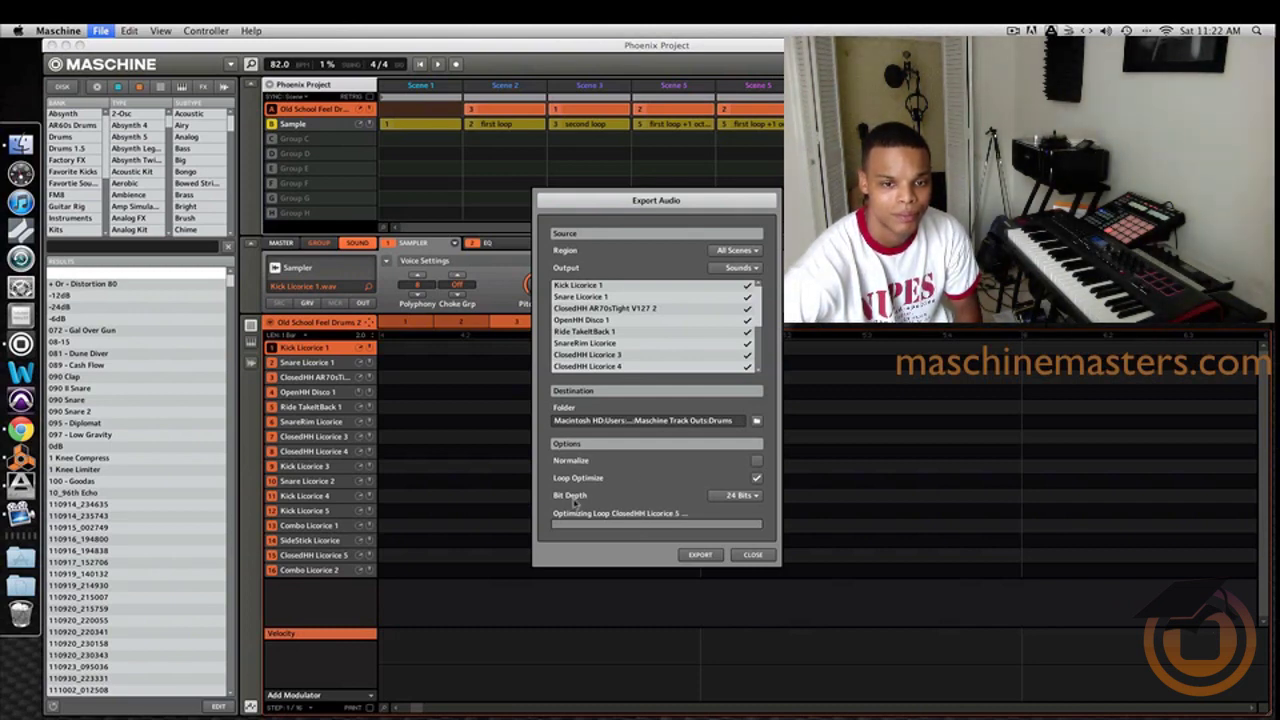
- Close the Export Audio dialog once the drum export reports Done
{"action": "left_click", "coordinate": [758, 557]}
- Minimize Maschine, confirm the 16 drum WAVs in the Drums folder, and close it
{"action": "left_click", "coordinate": [66, 46]}
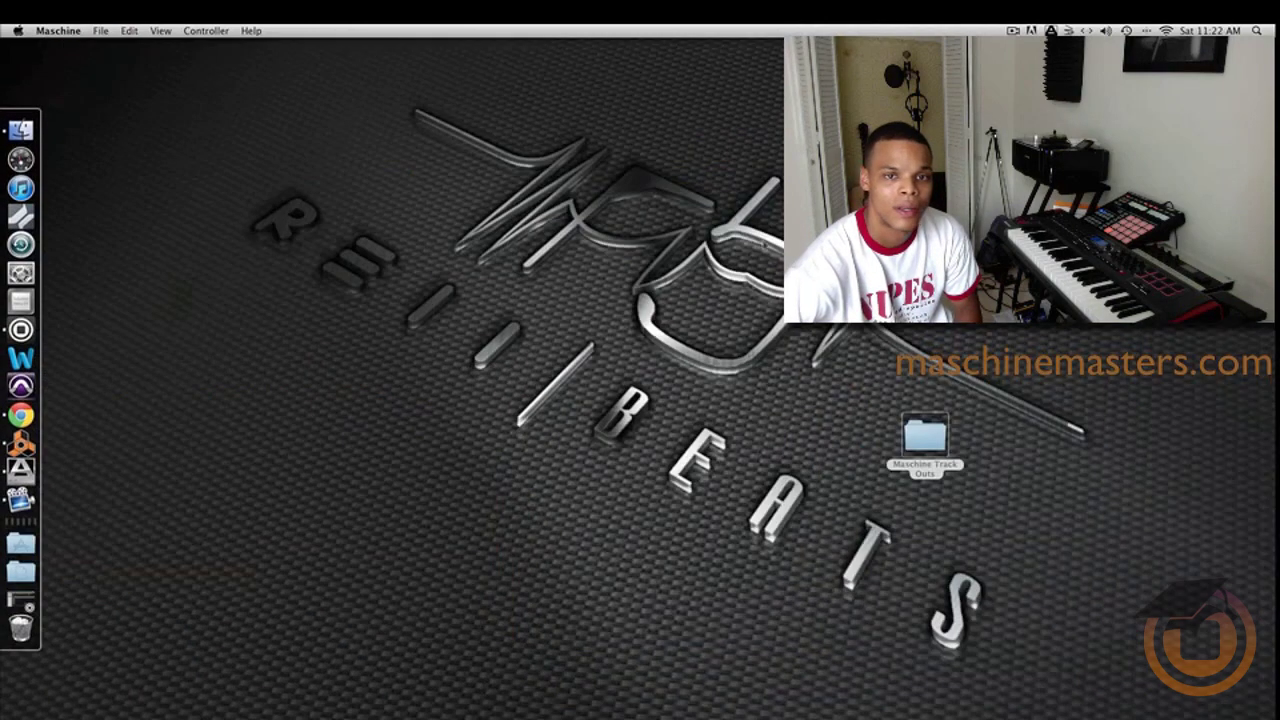
{"action": "double_click", "coordinate": [922, 433]}
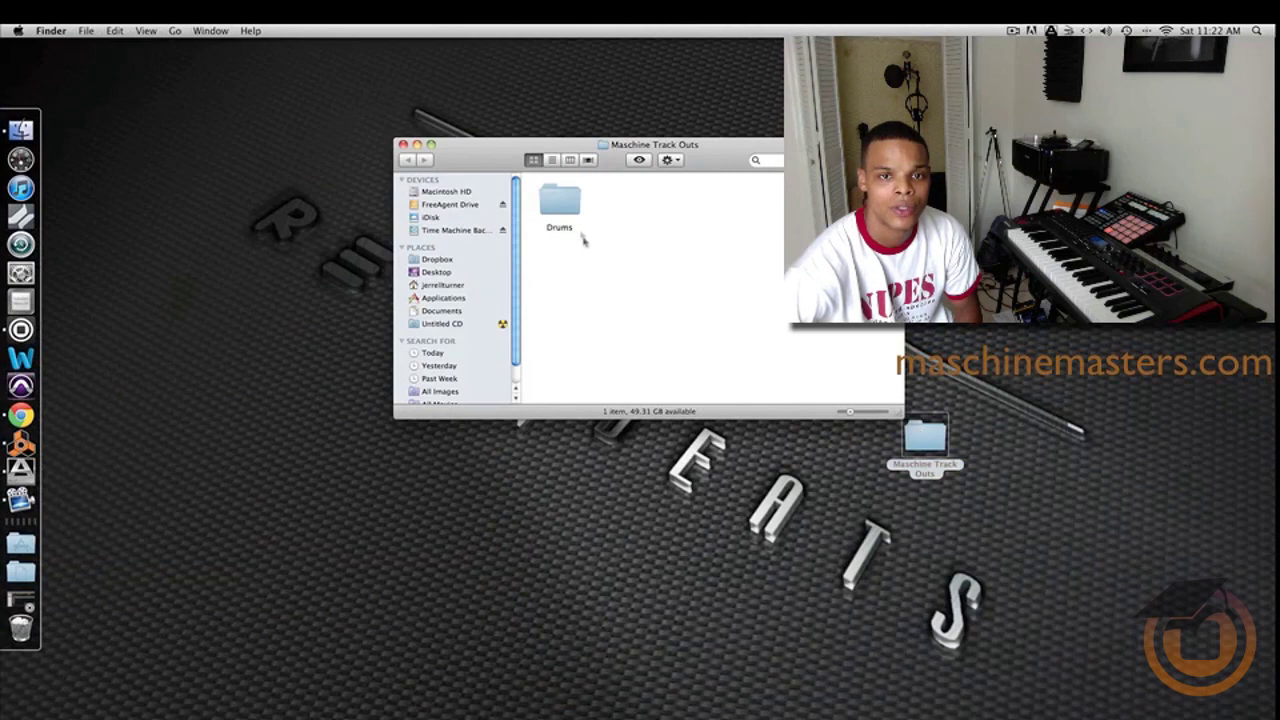
{"action": "left_click", "coordinate": [572, 215]}
{"action": "double_click", "coordinate": [572, 215]}
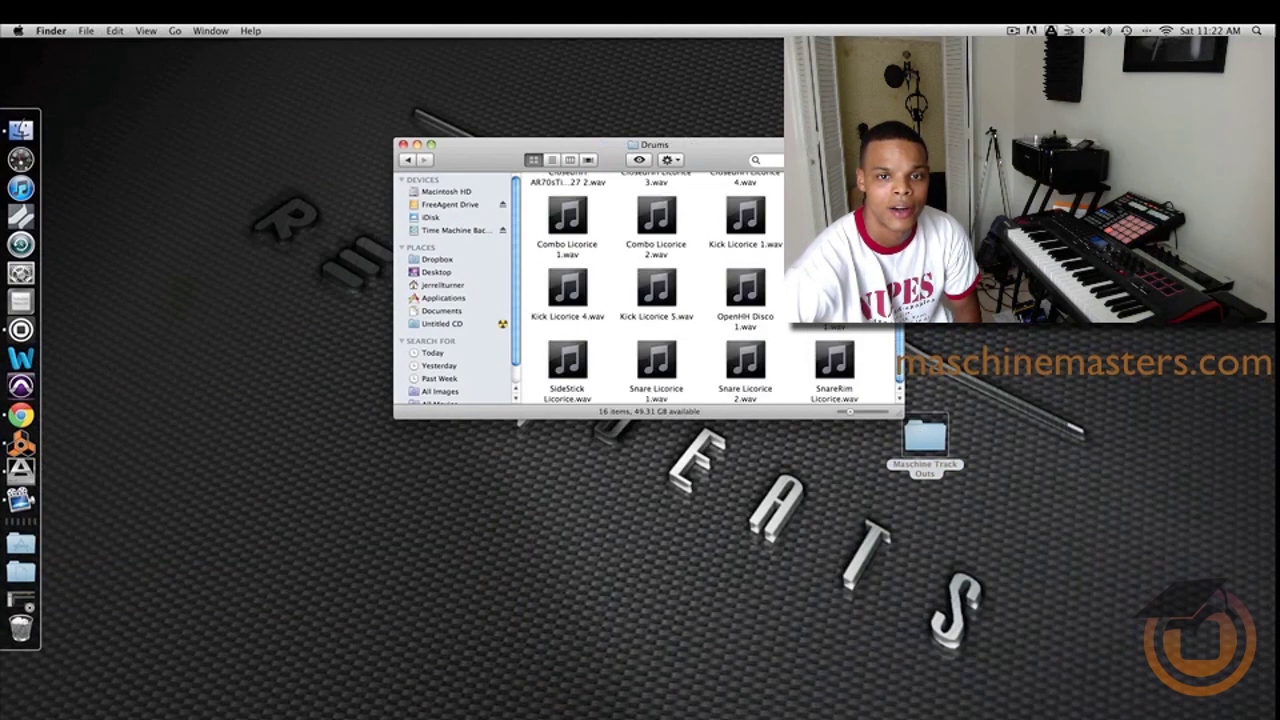
{"action": "left_click", "coordinate": [404, 145]}
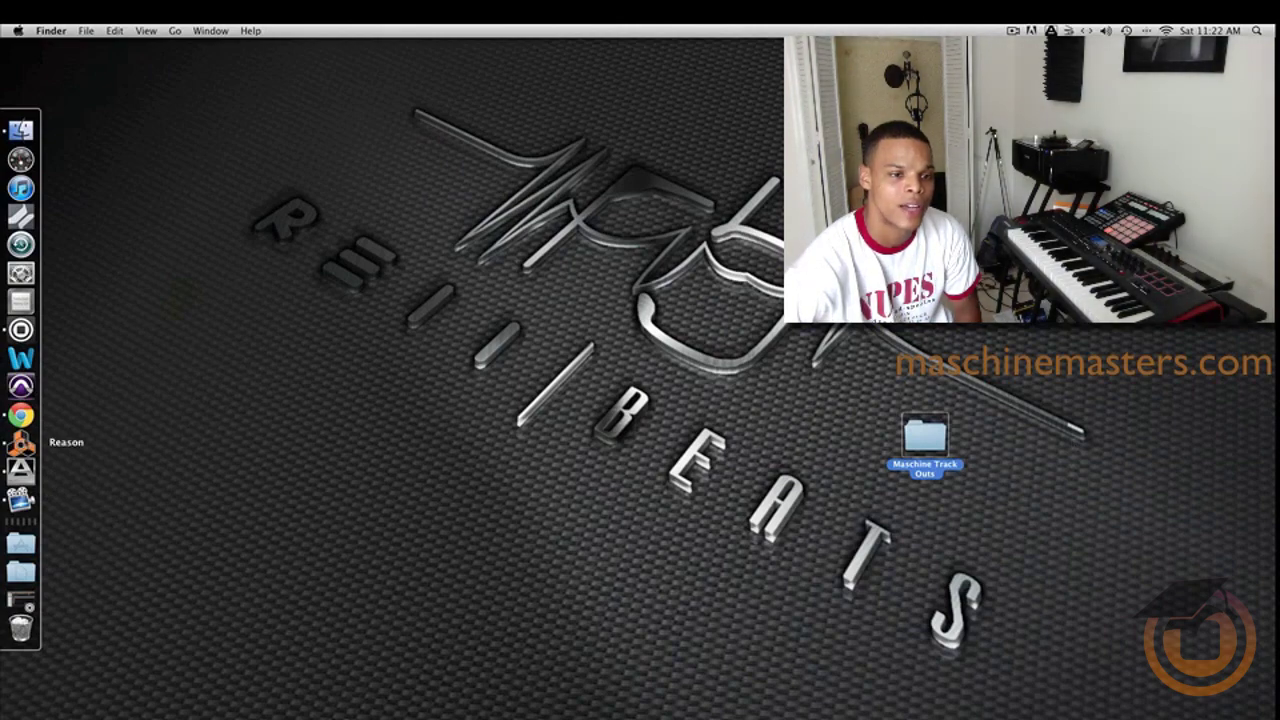
{"action": "left_click", "coordinate": [21, 443]}
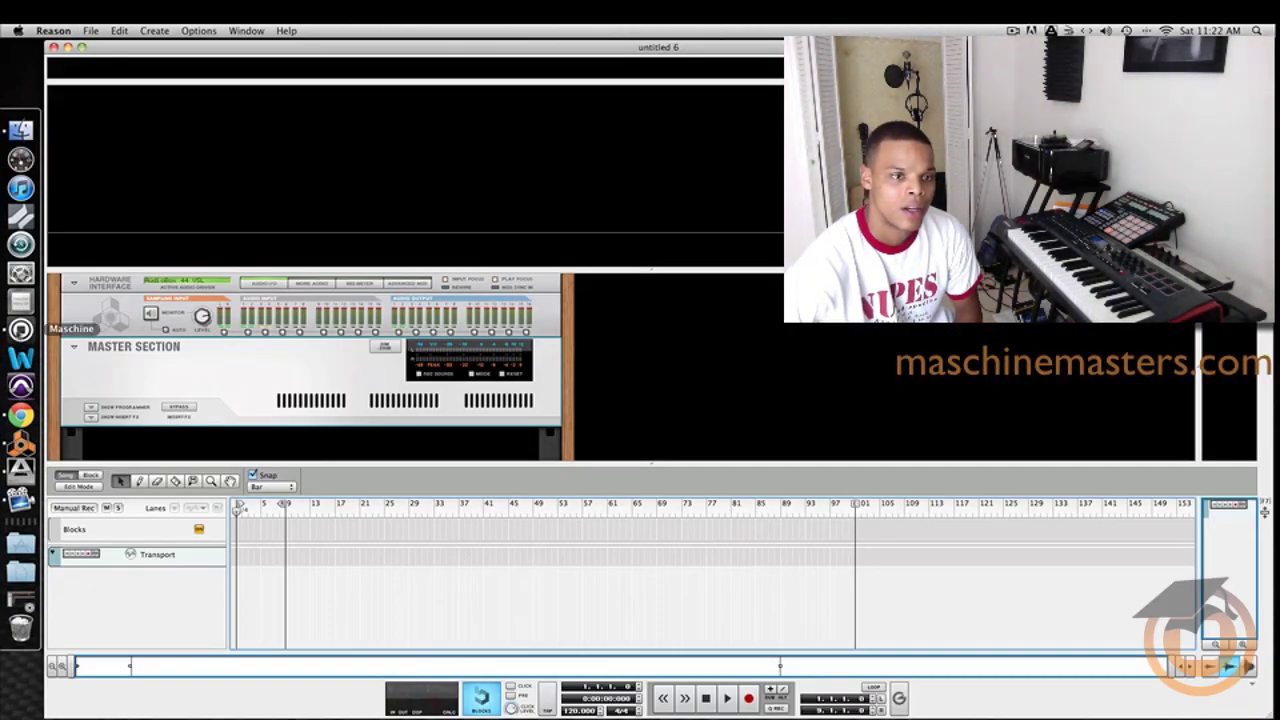
- Enter 82 BPM in the tempo field of Reason's 'untitled 6' song
{"action": "left_click", "coordinate": [21, 329]}
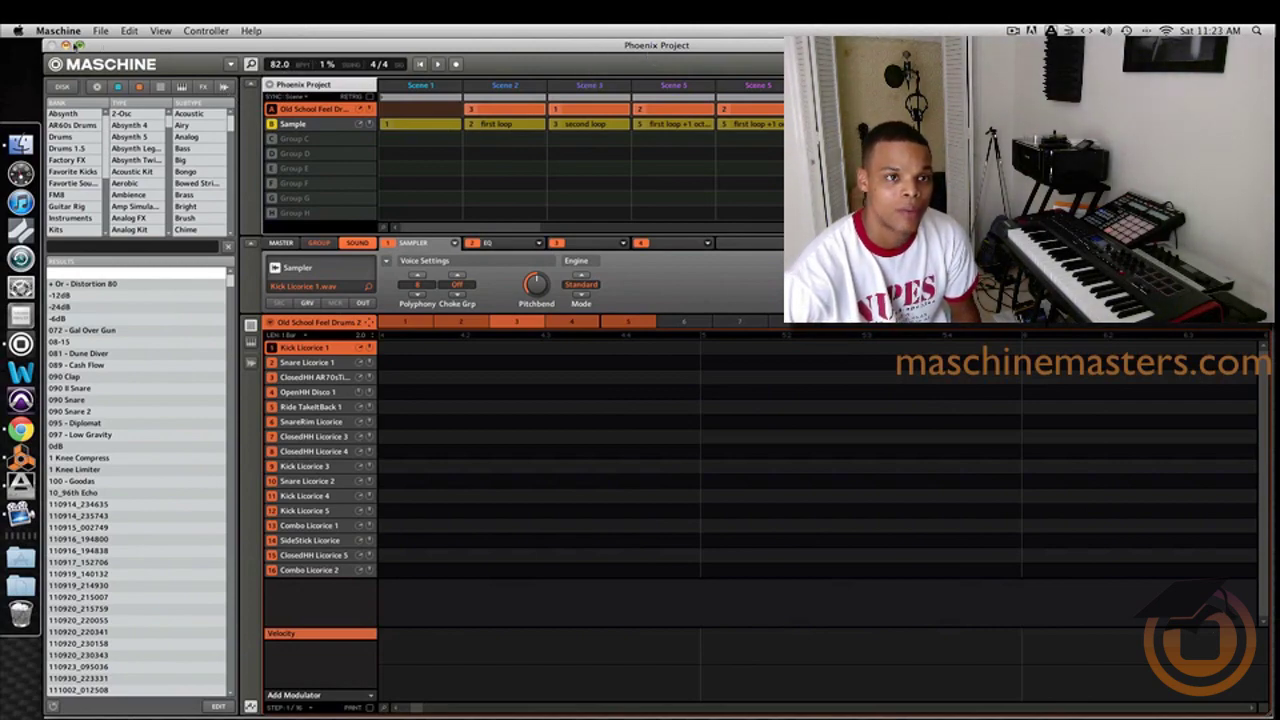
{"action": "left_click", "coordinate": [65, 45]}
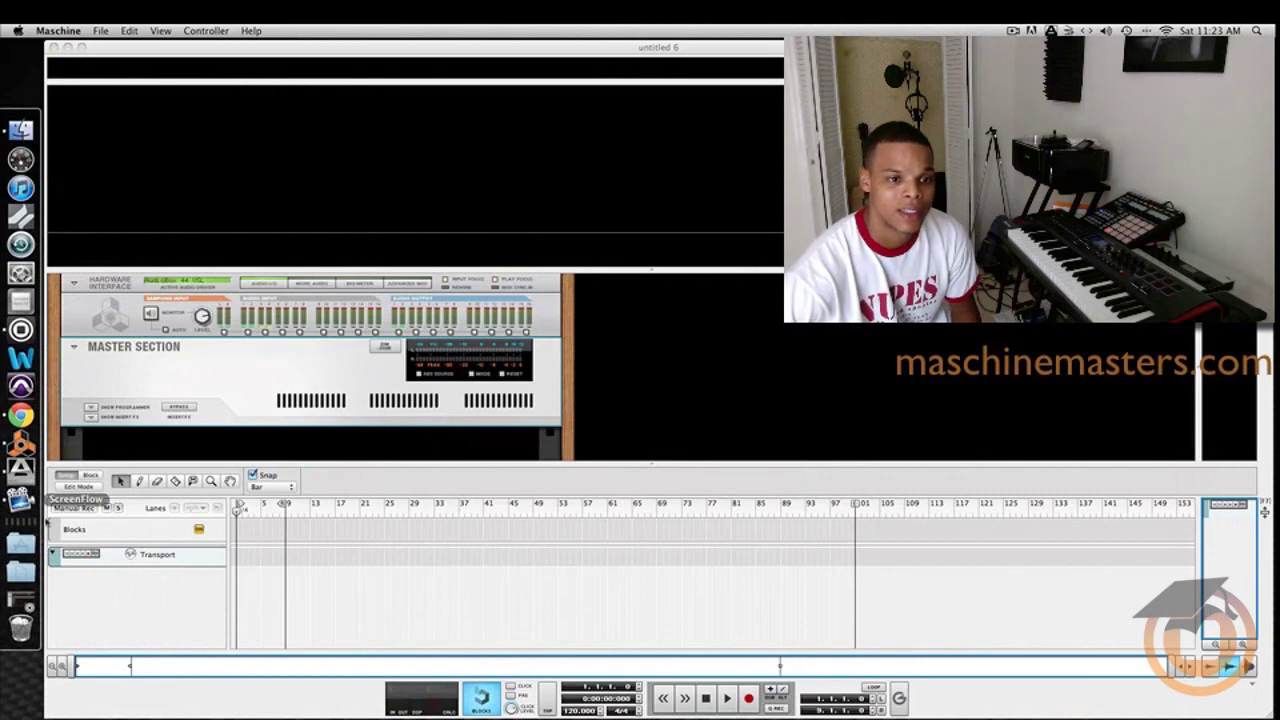
{"action": "double_click", "coordinate": [577, 711]}
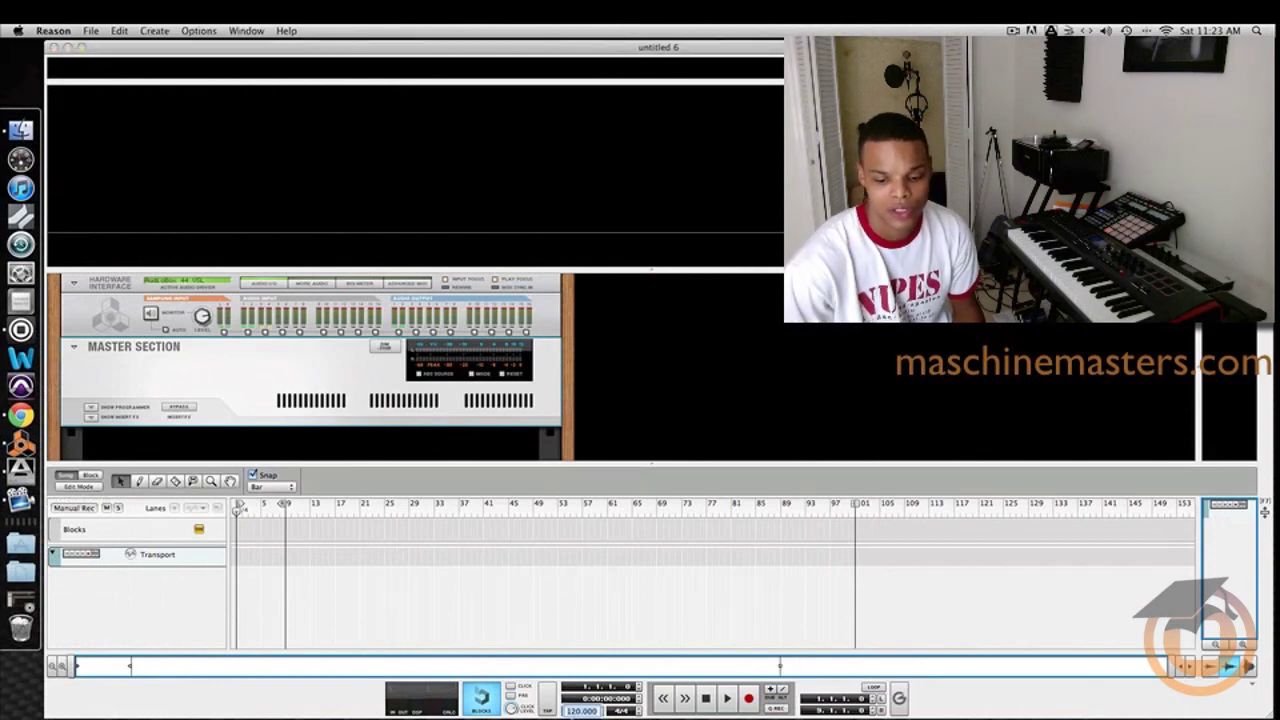
{"action": "type", "text": "1"}
{"action": "type", "text": "2"}
{"action": "key", "text": "Return"}
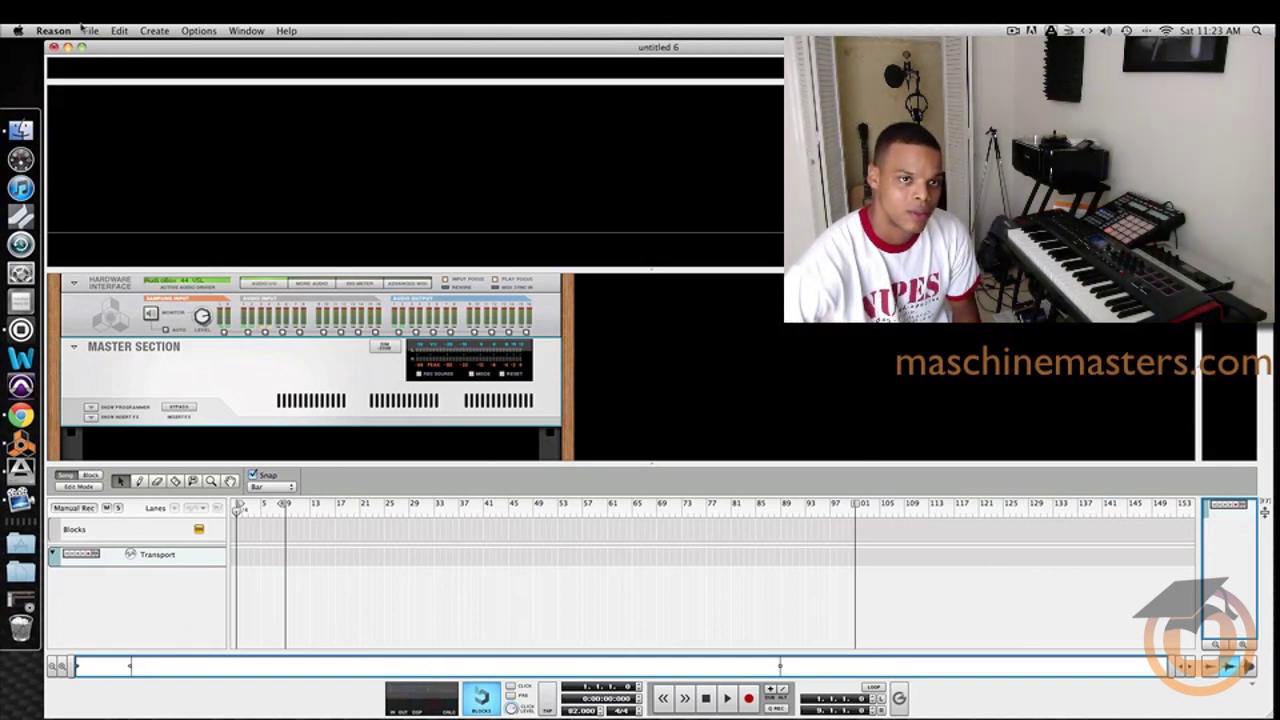
{"action": "left_click", "coordinate": [91, 31]}
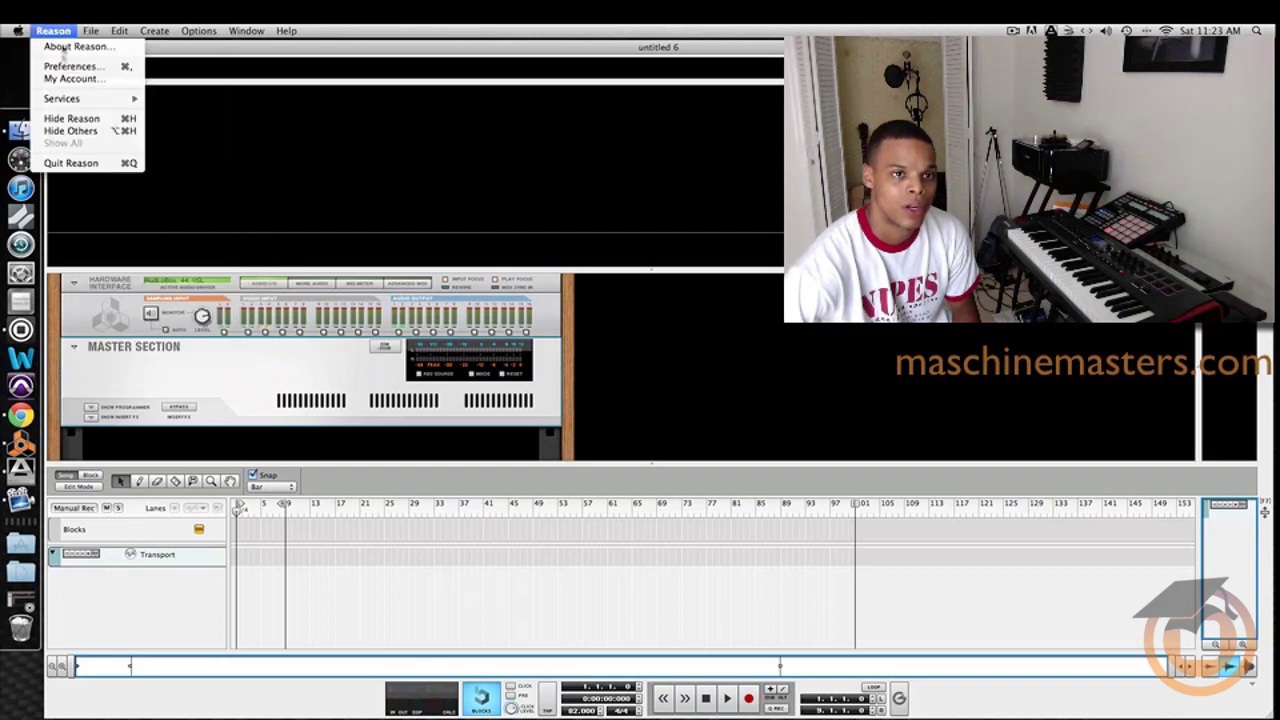
{"action": "left_click", "coordinate": [58, 63]}
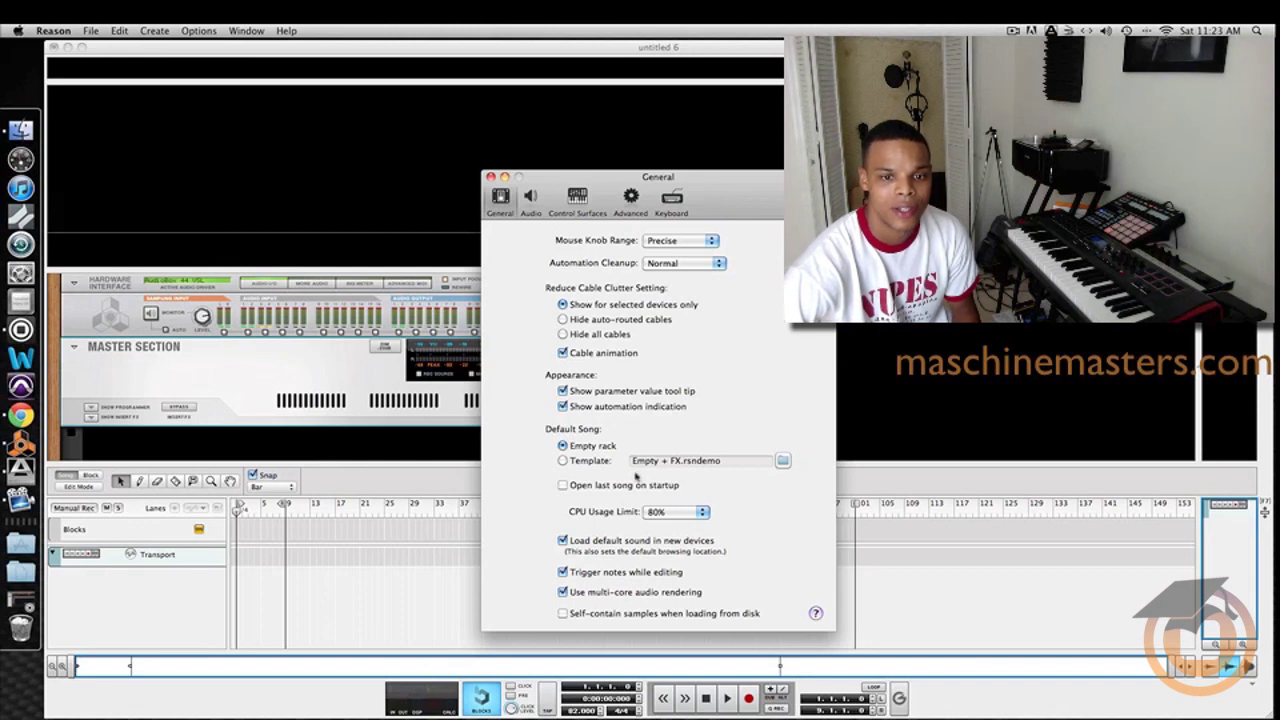
{"action": "left_click", "coordinate": [531, 198]}
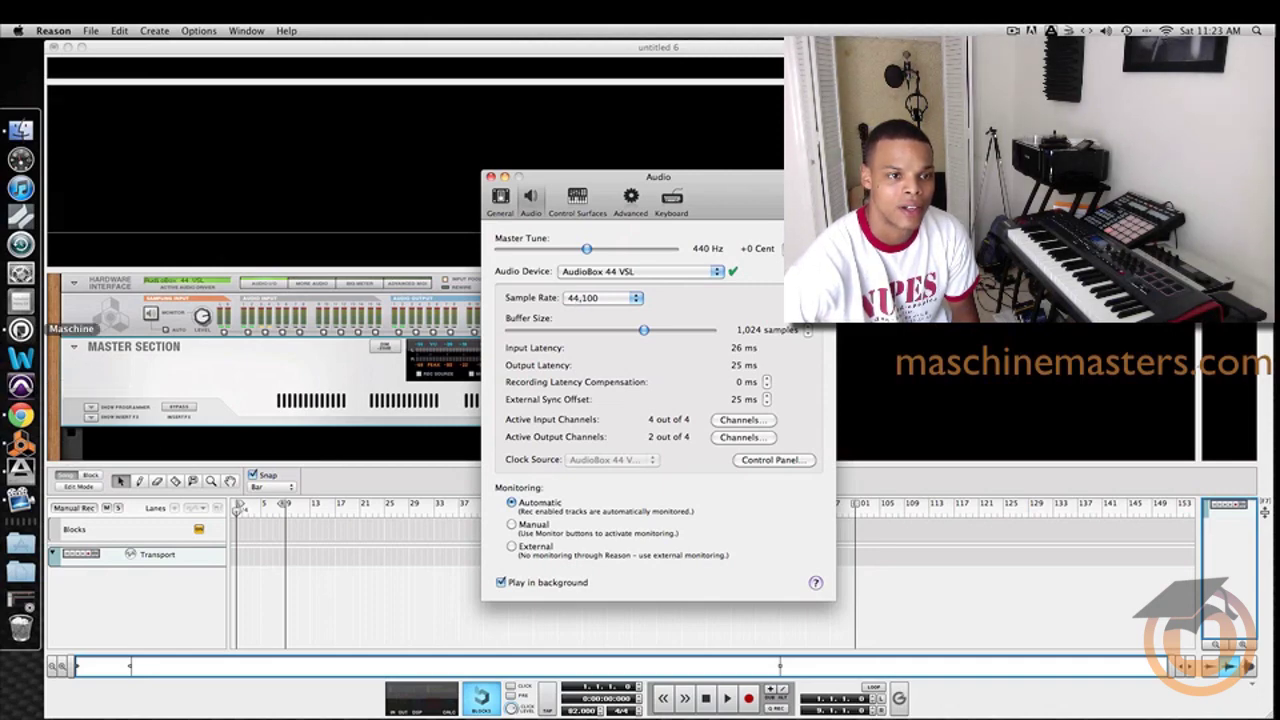
{"action": "left_click", "coordinate": [20, 329]}
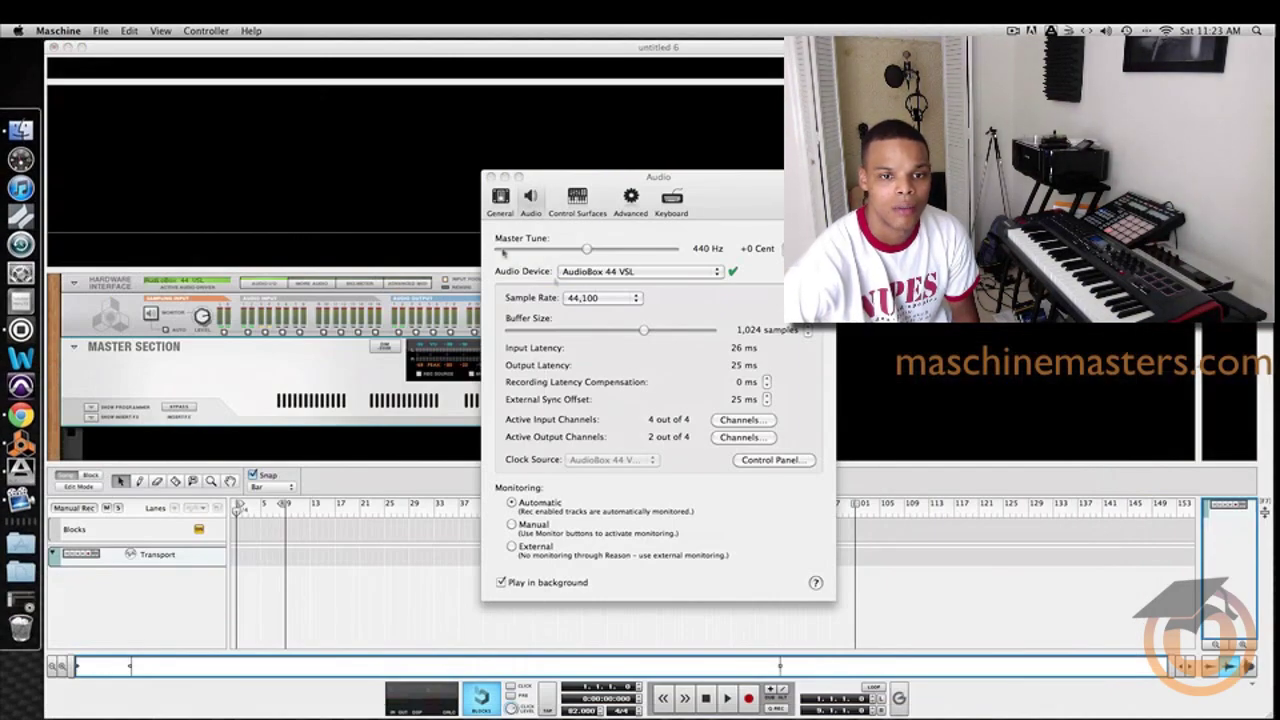
{"action": "left_click", "coordinate": [490, 177]}
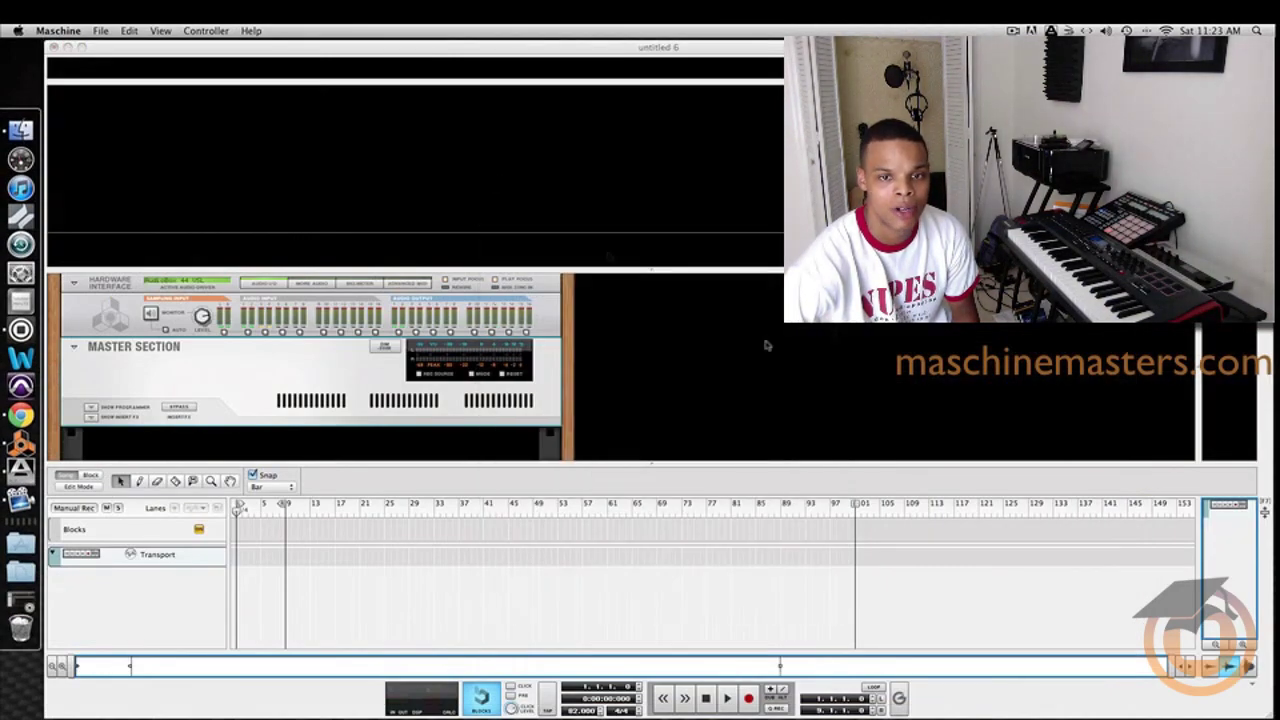
- Import all 16 WAV stems from Maschine Track Outs/Drums into Reason as audio tracks
{"action": "left_click", "coordinate": [340, 590]}
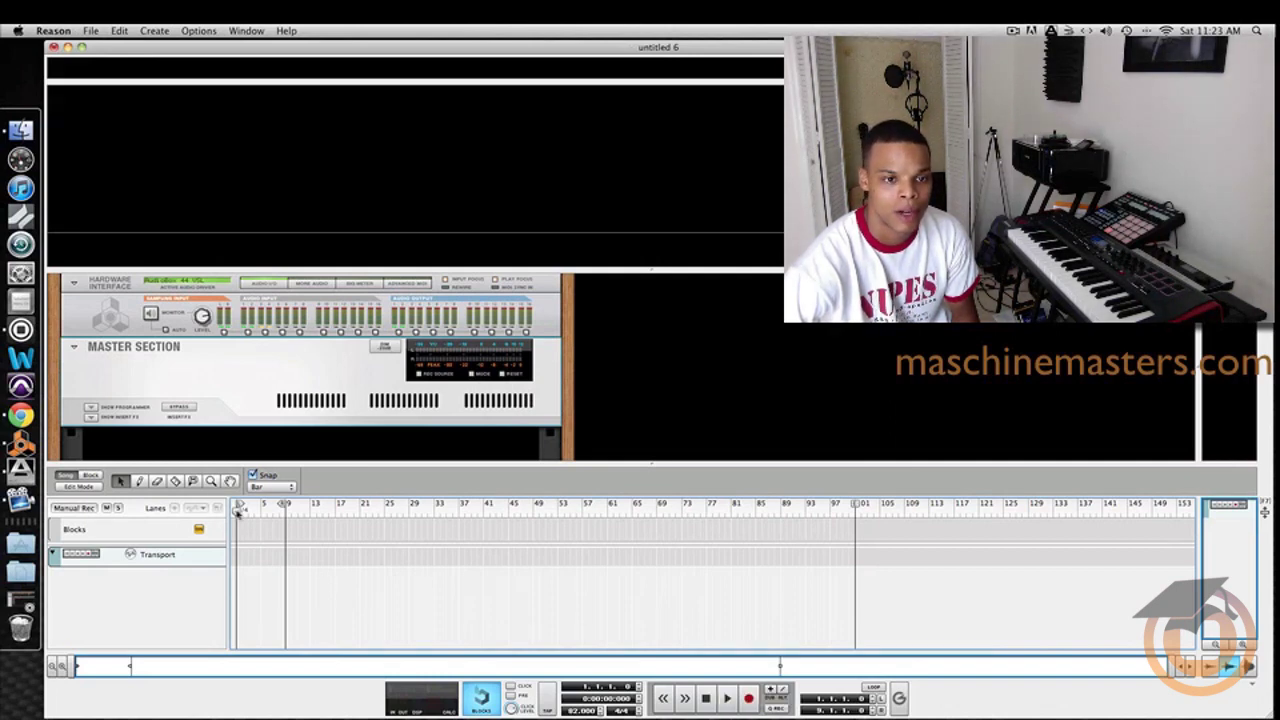
{"action": "left_click", "coordinate": [90, 30]}
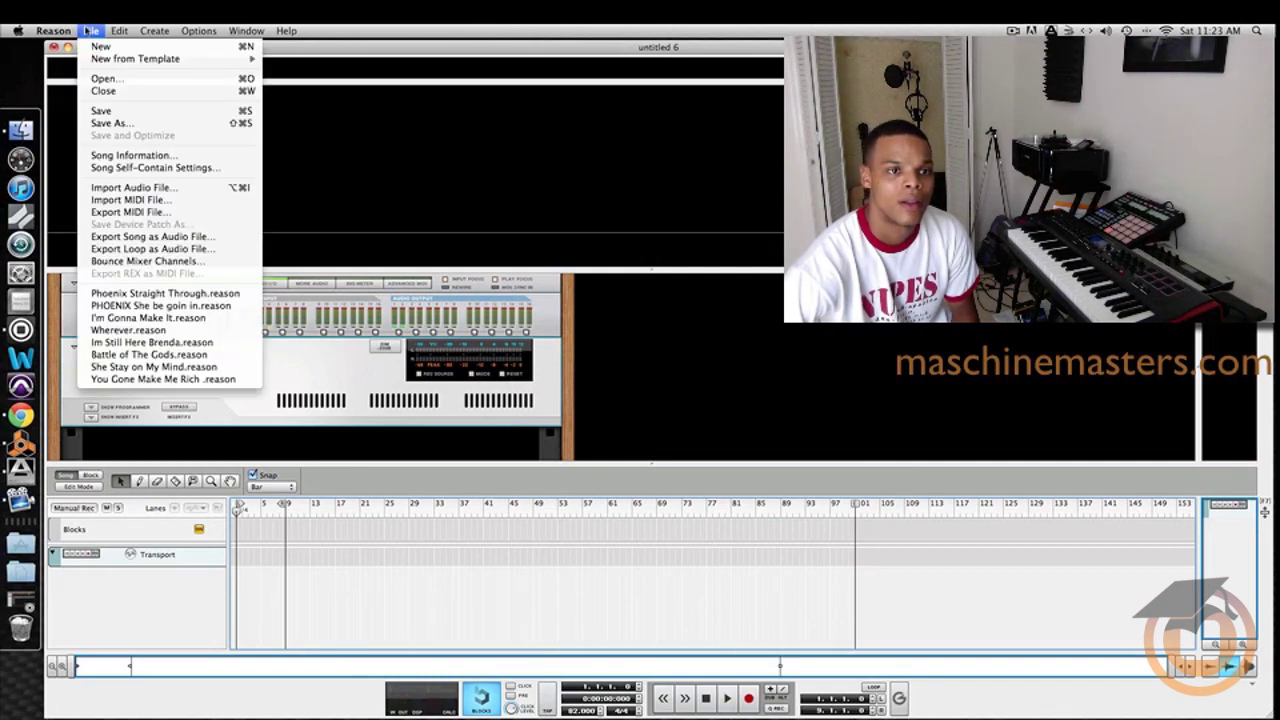
{"action": "left_click", "coordinate": [137, 189]}
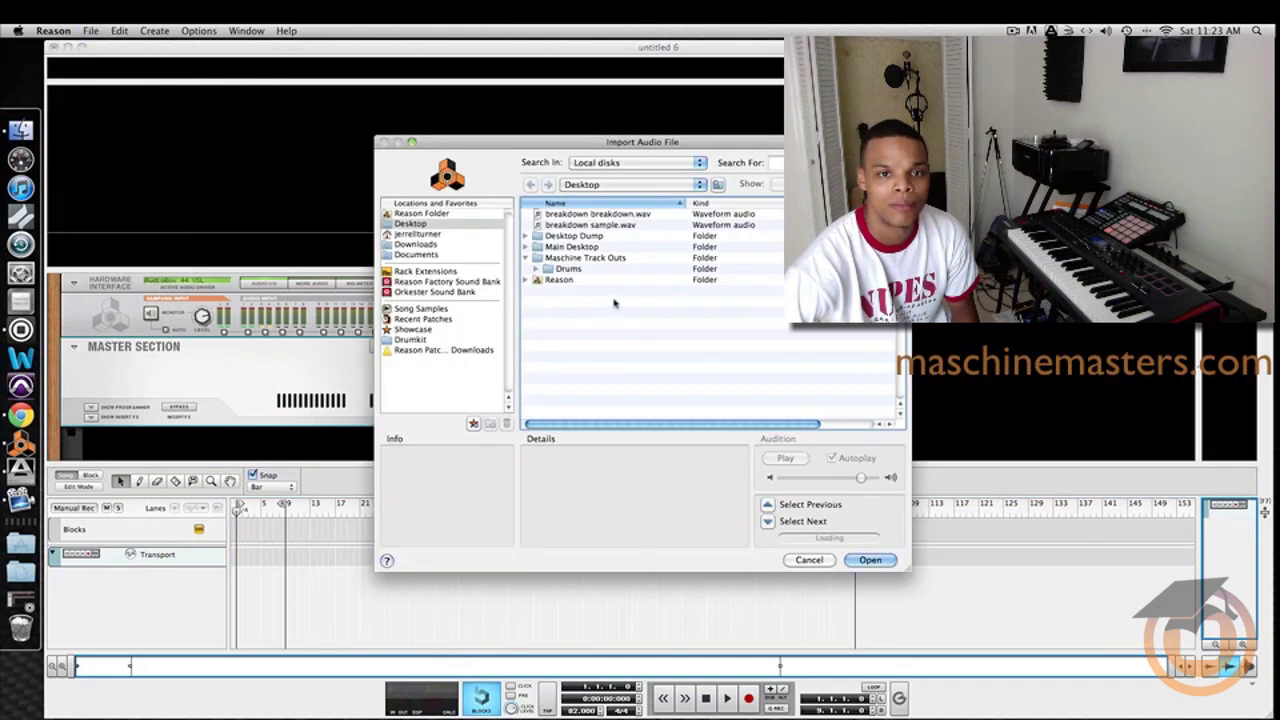
{"action": "left_click", "coordinate": [537, 268]}
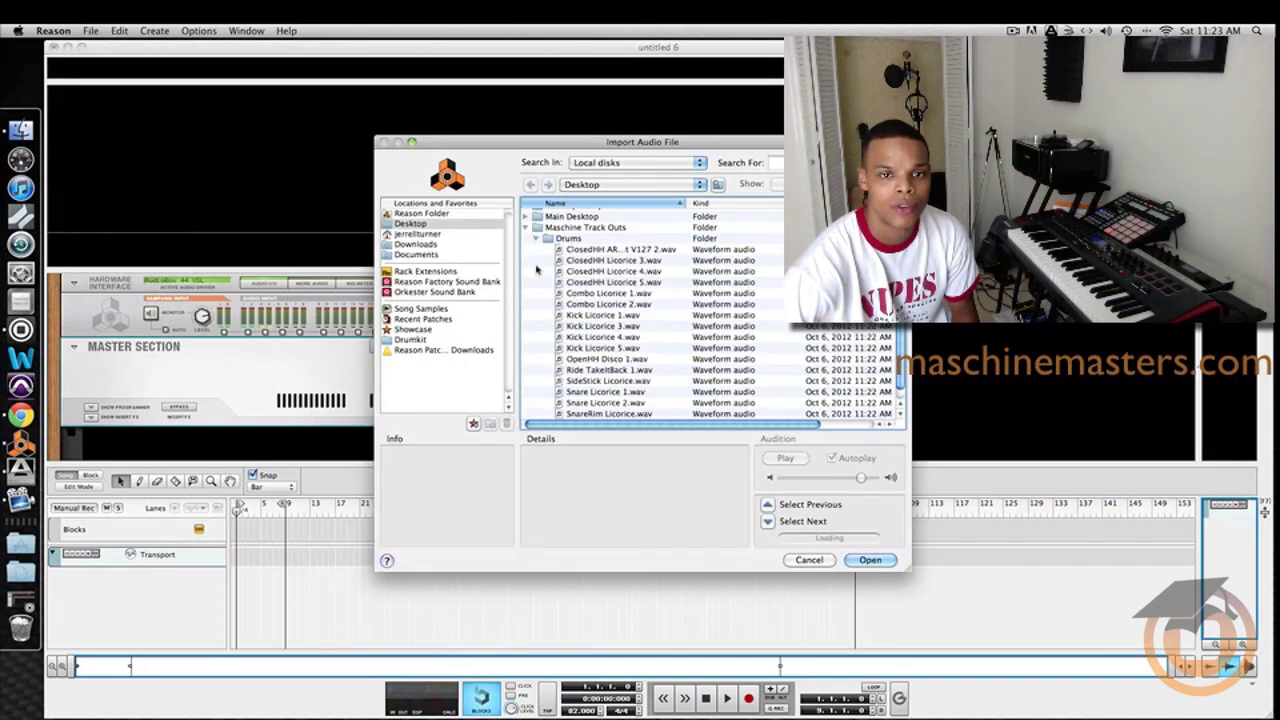
{"action": "left_click", "coordinate": [591, 249]}
{"action": "scroll", "coordinate": [684, 338], "scroll_direction": "down", "scroll_amount": 1}
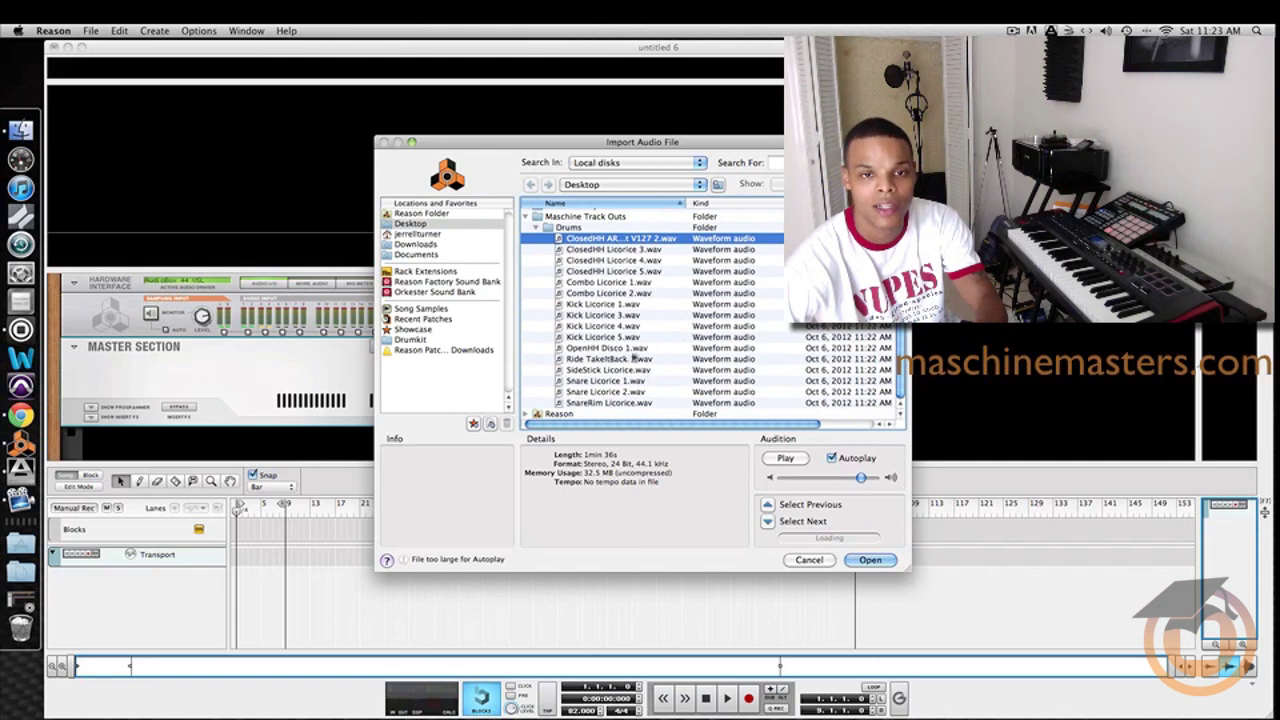
{"action": "left_click", "coordinate": [590, 403], "text": "shift"}
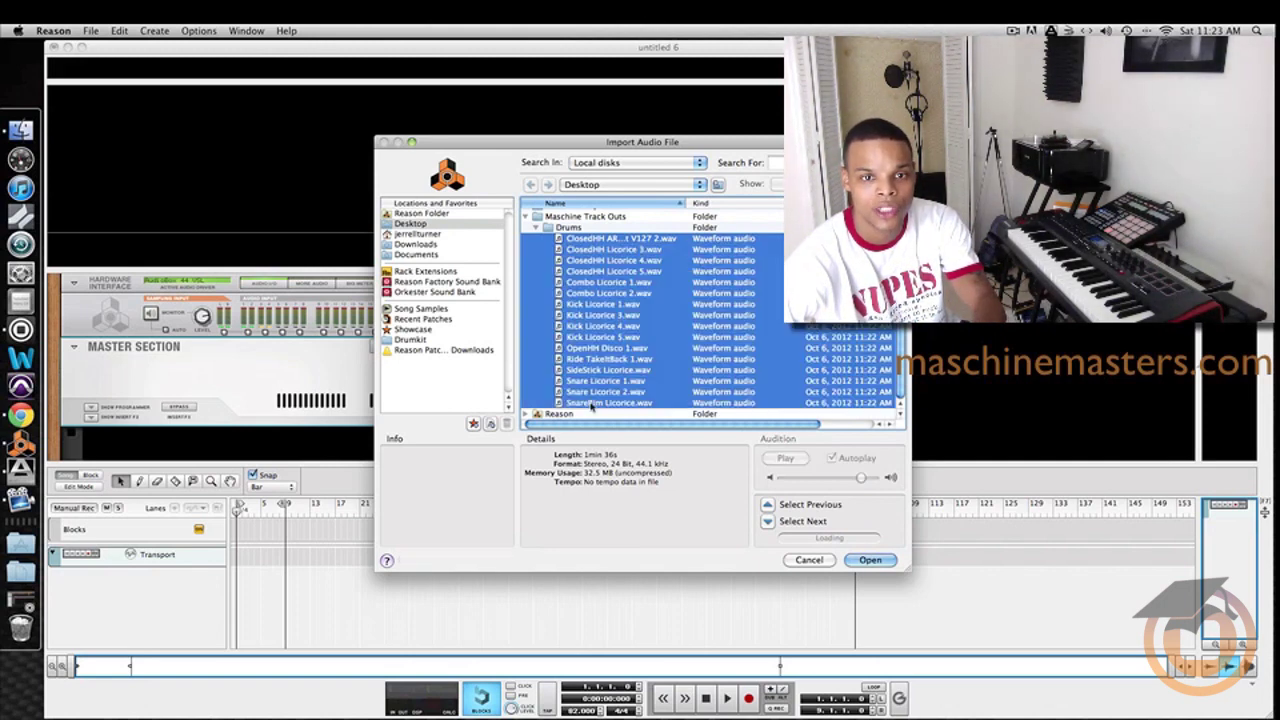
{"action": "left_click", "coordinate": [868, 560]}
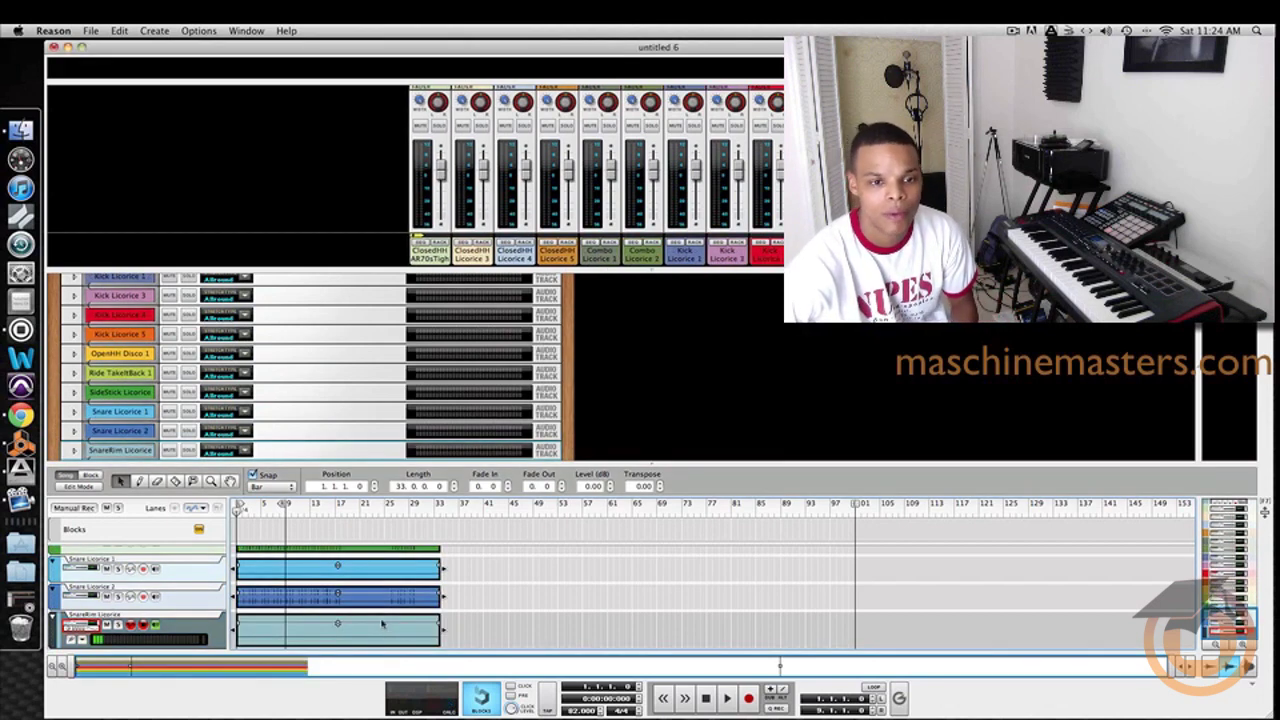
- Expand Reason's sequencer to full window to view all imported drum tracks
{"action": "scroll", "coordinate": [381, 623], "scroll_direction": "up", "scroll_amount": 10}
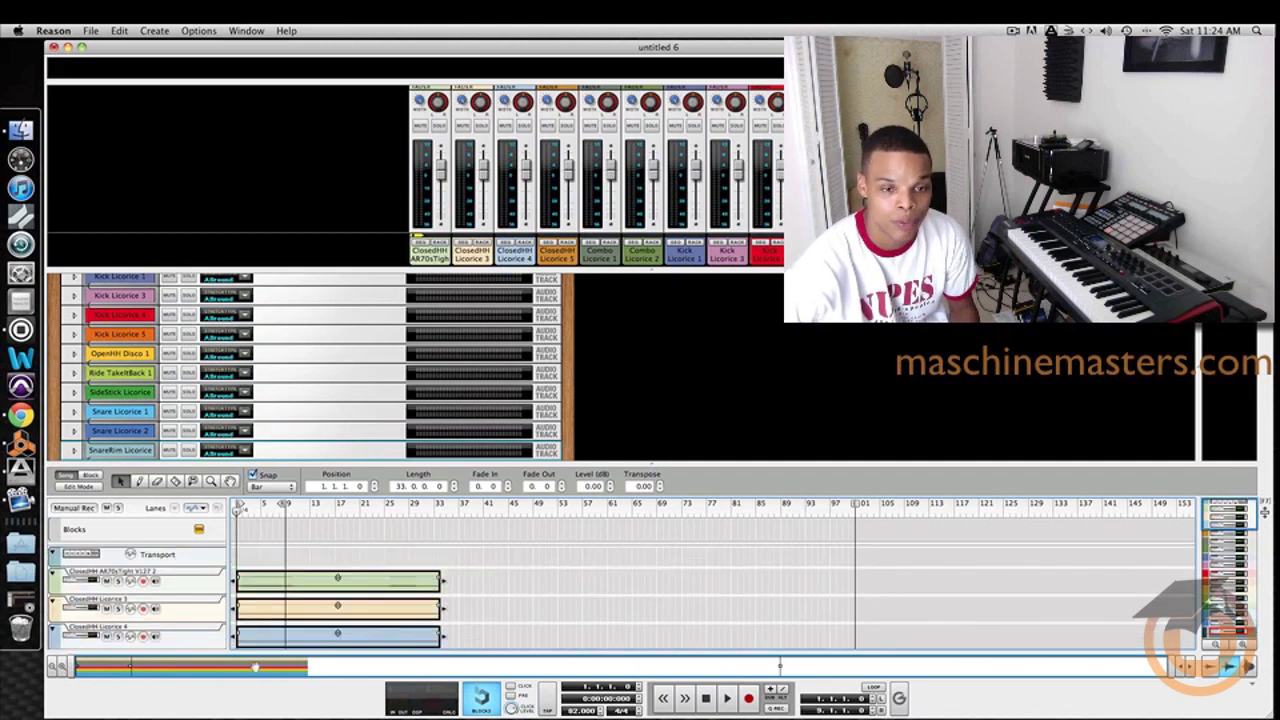
{"action": "scroll", "coordinate": [291, 588], "scroll_direction": "down", "scroll_amount": 3}
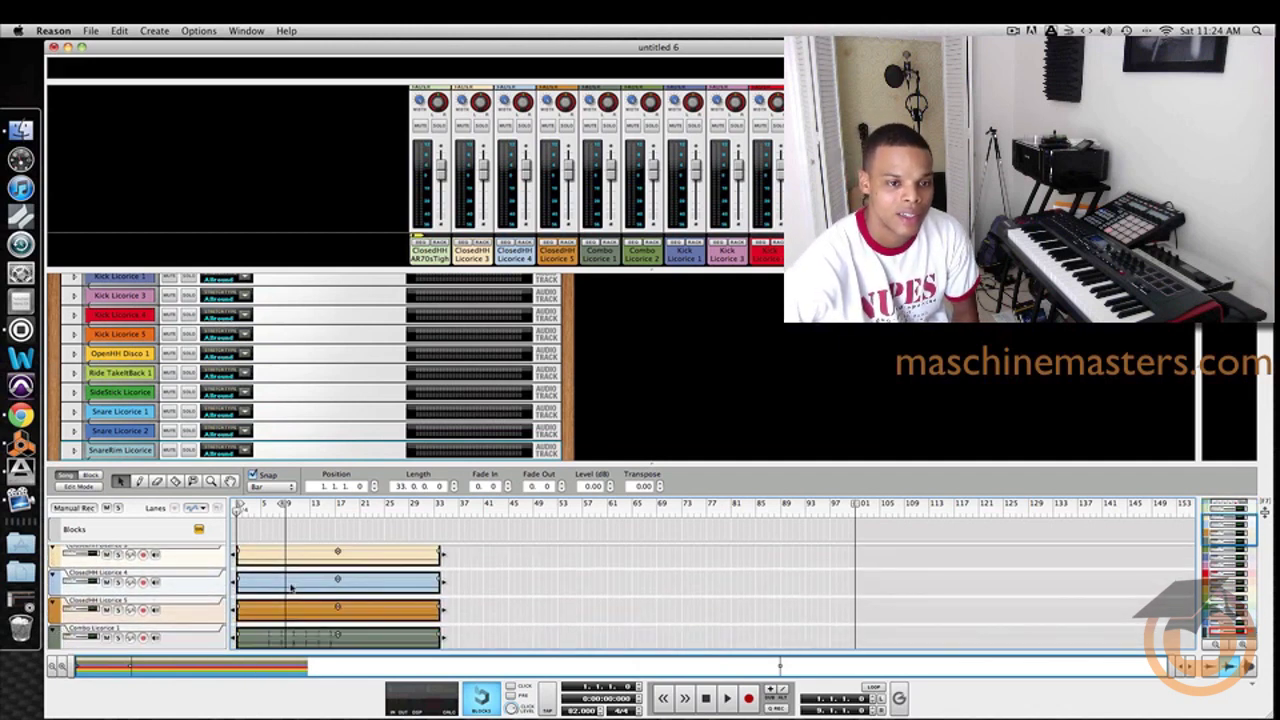
{"action": "scroll", "coordinate": [291, 590], "scroll_direction": "up", "scroll_amount": 3}
{"action": "key", "text": "F7"}
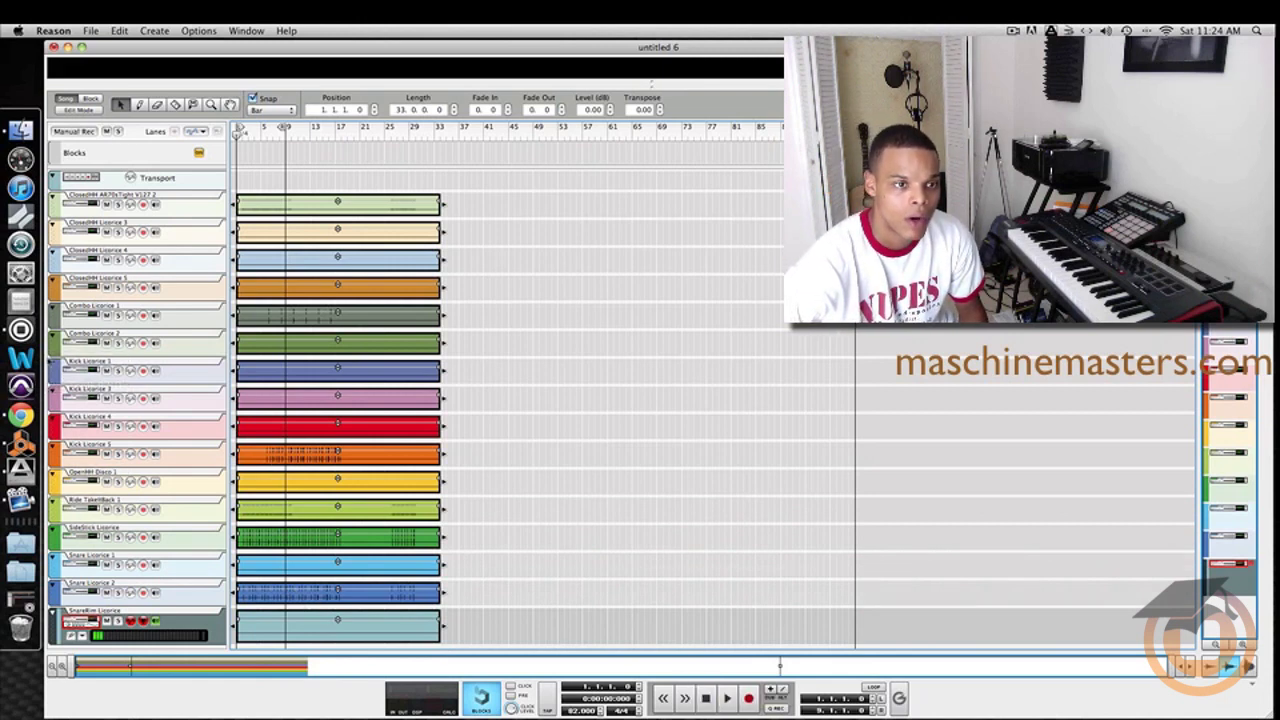
- Check the Sample group's sounds in Maschine, then minimize both Maschine and Reason
{"action": "left_click", "coordinate": [21, 329]}
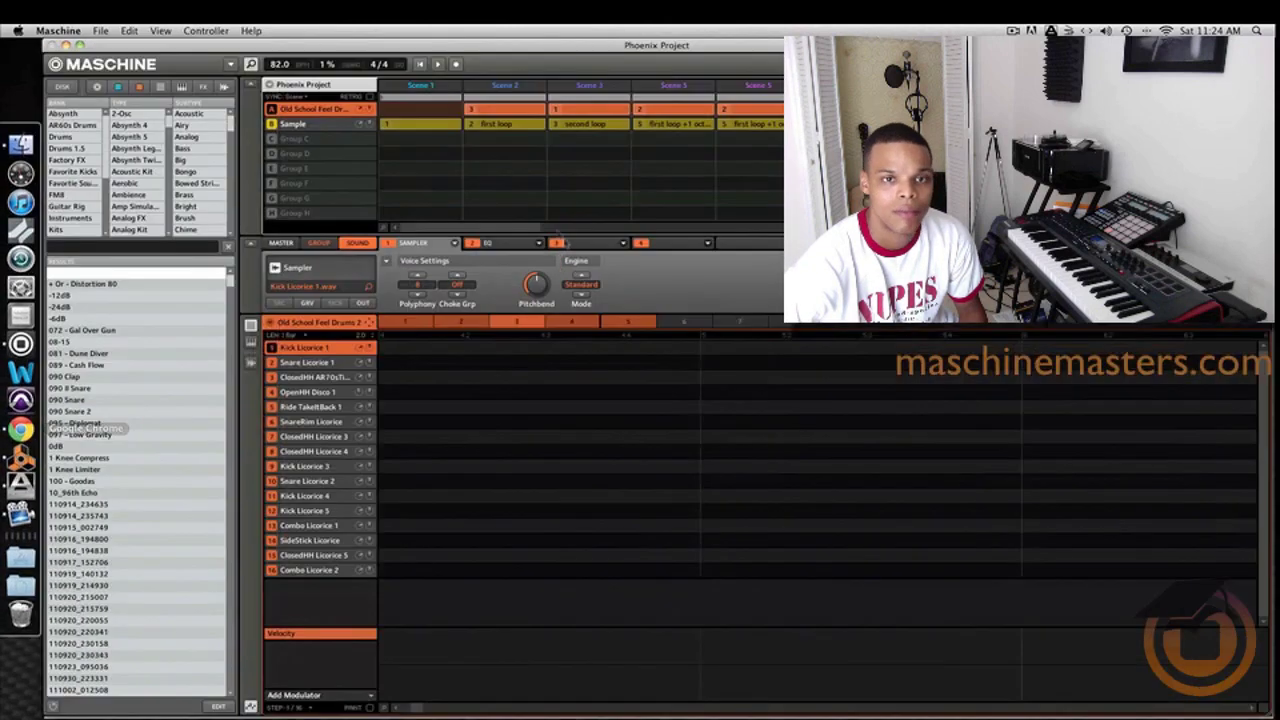
{"action": "left_click", "coordinate": [284, 127]}
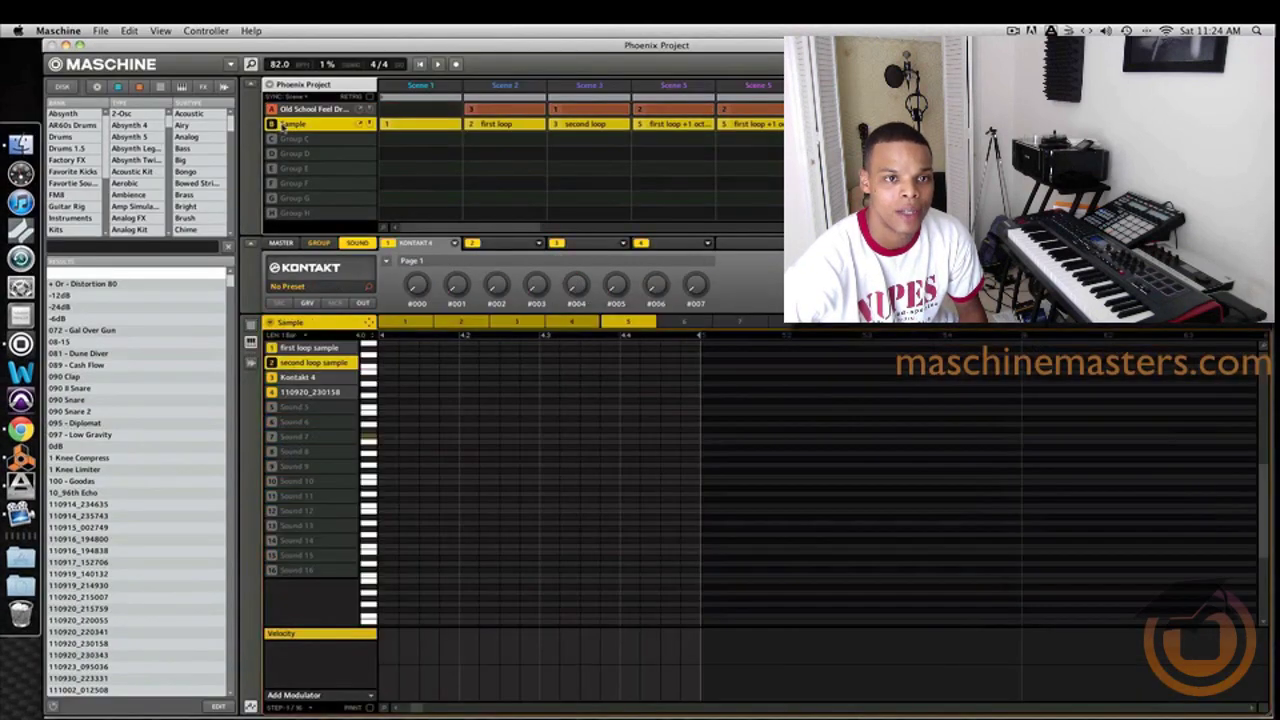
{"action": "left_click", "coordinate": [65, 46]}
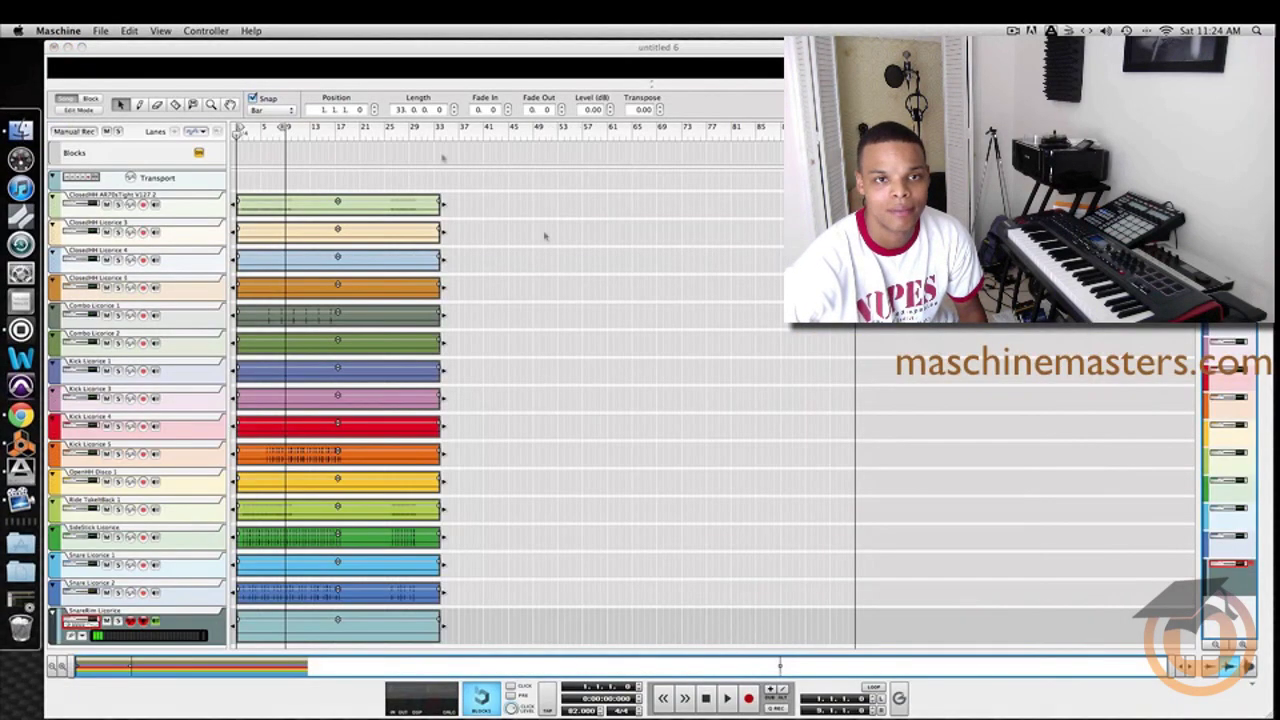
{"action": "left_click", "coordinate": [66, 46]}
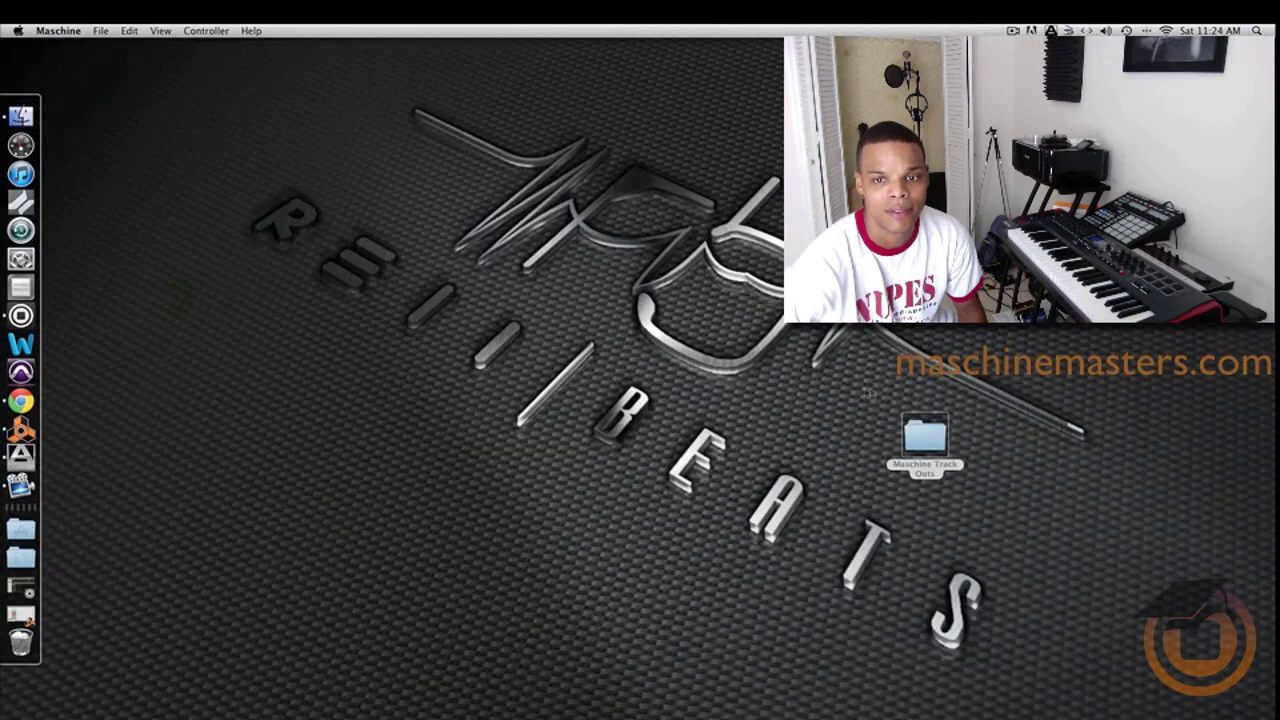
- Create a folder named 'Sample' inside Maschine Track Outs, then close its window
{"action": "double_click", "coordinate": [918, 432]}
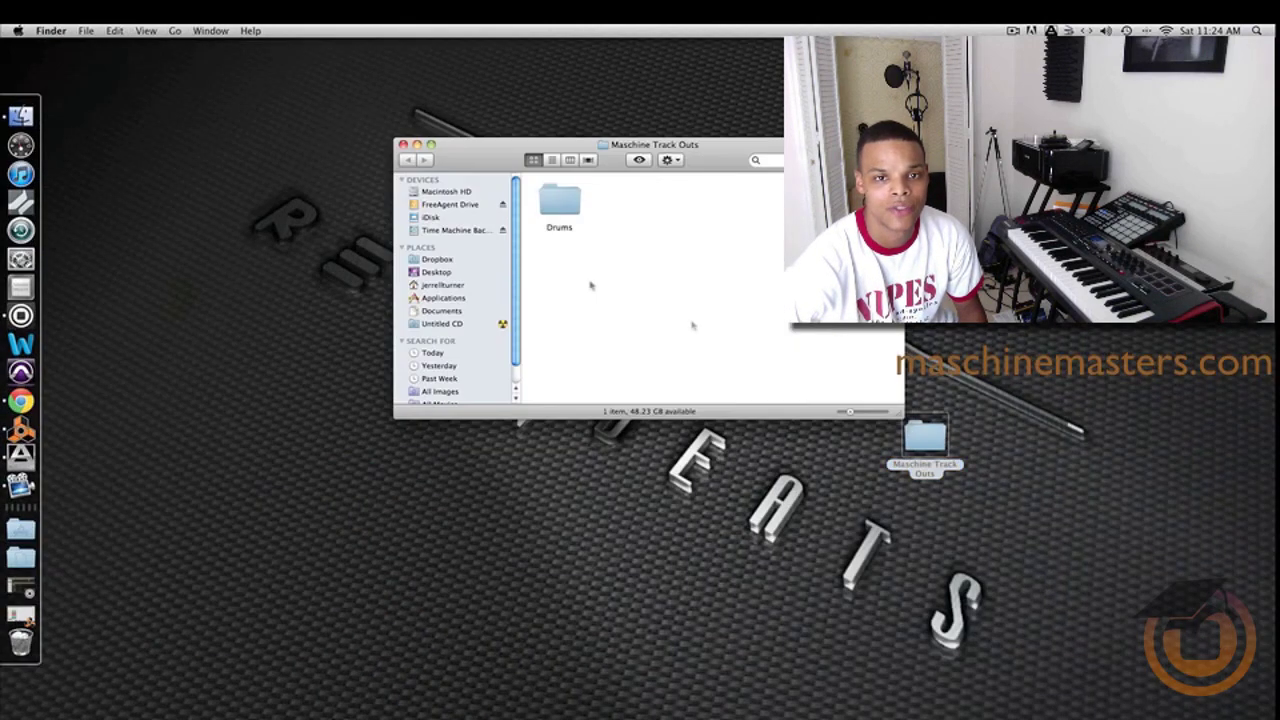
{"action": "right_click", "coordinate": [658, 202]}
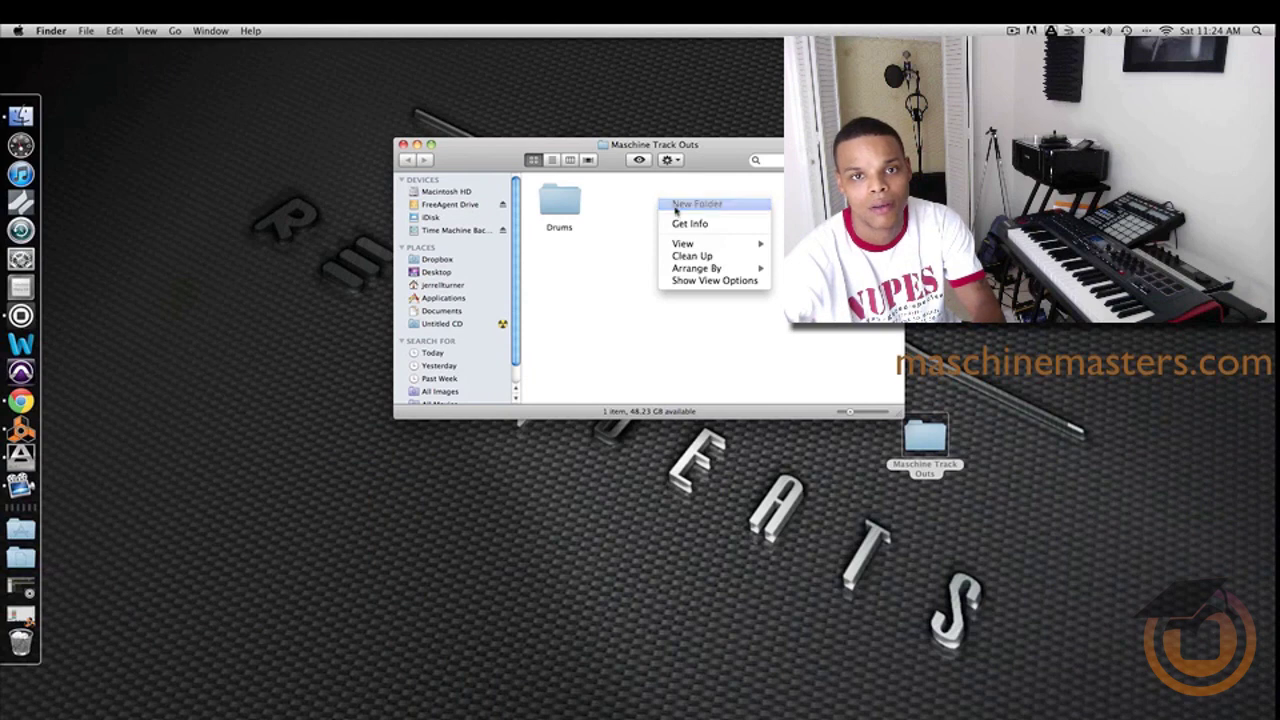
{"action": "left_click", "coordinate": [674, 211]}
{"action": "type", "text": "Sam"}
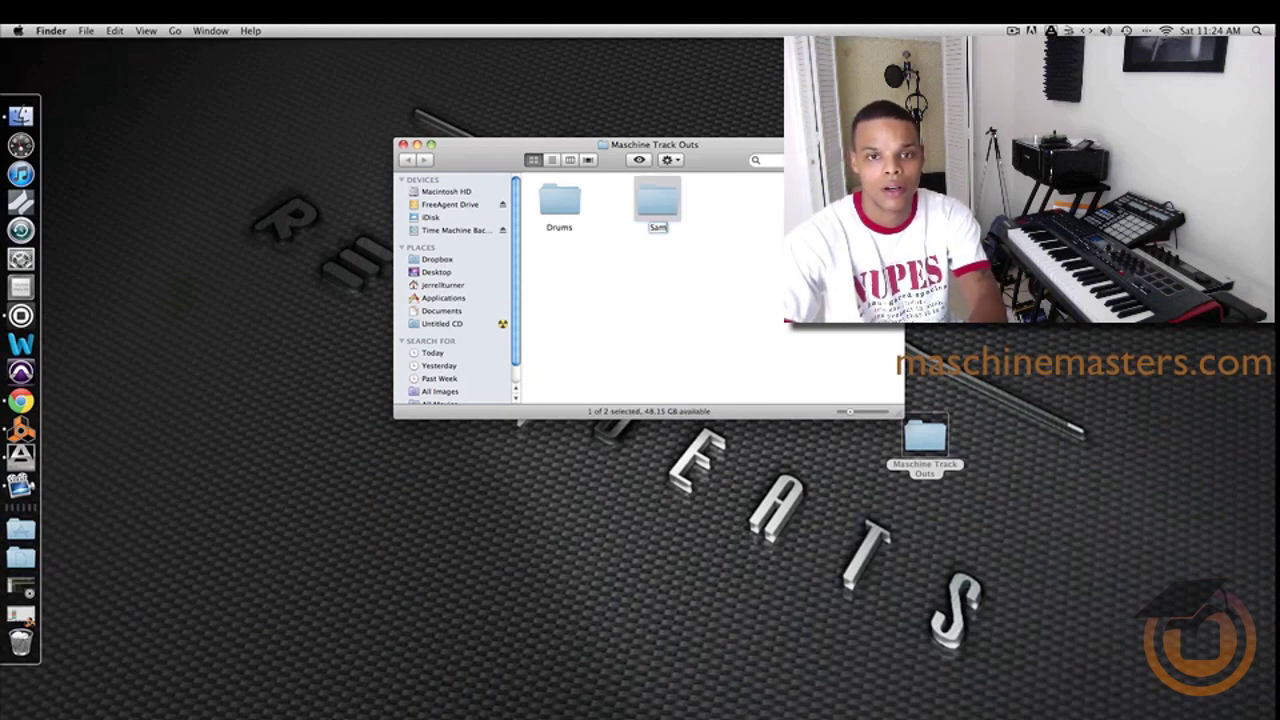
{"action": "type", "text": "ple"}
{"action": "key", "text": "Return"}
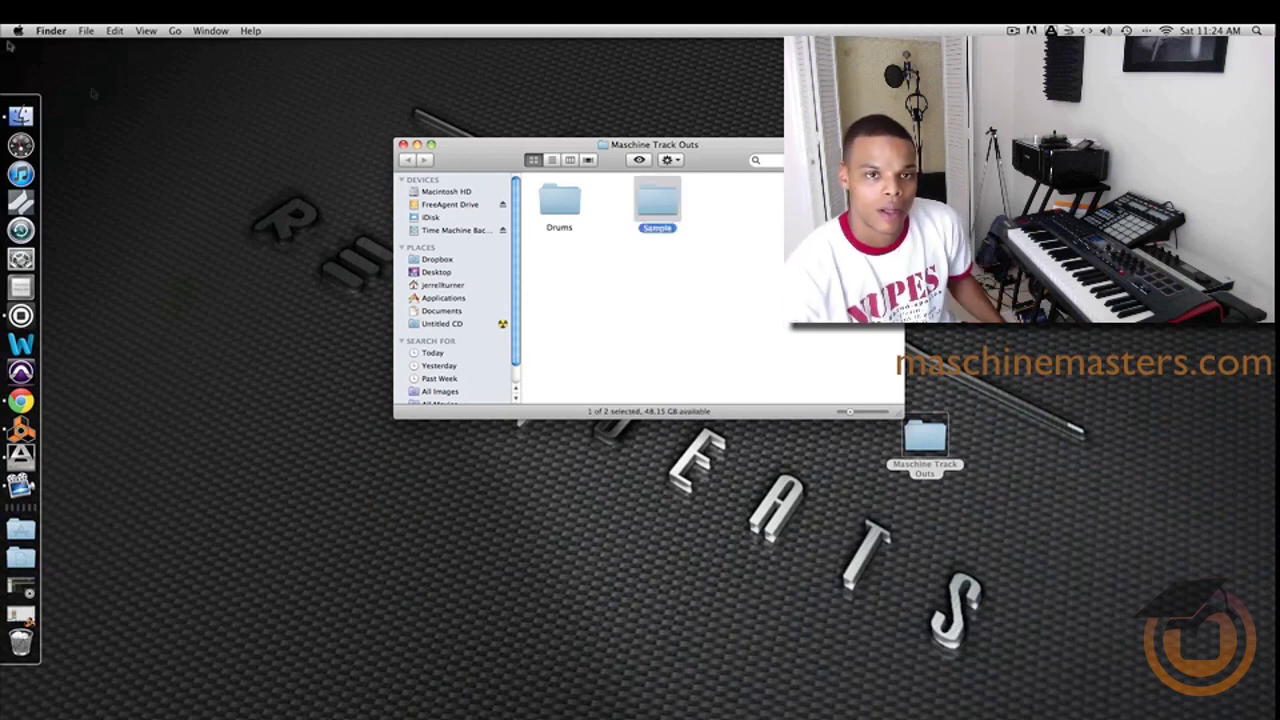
{"action": "left_click", "coordinate": [403, 145]}
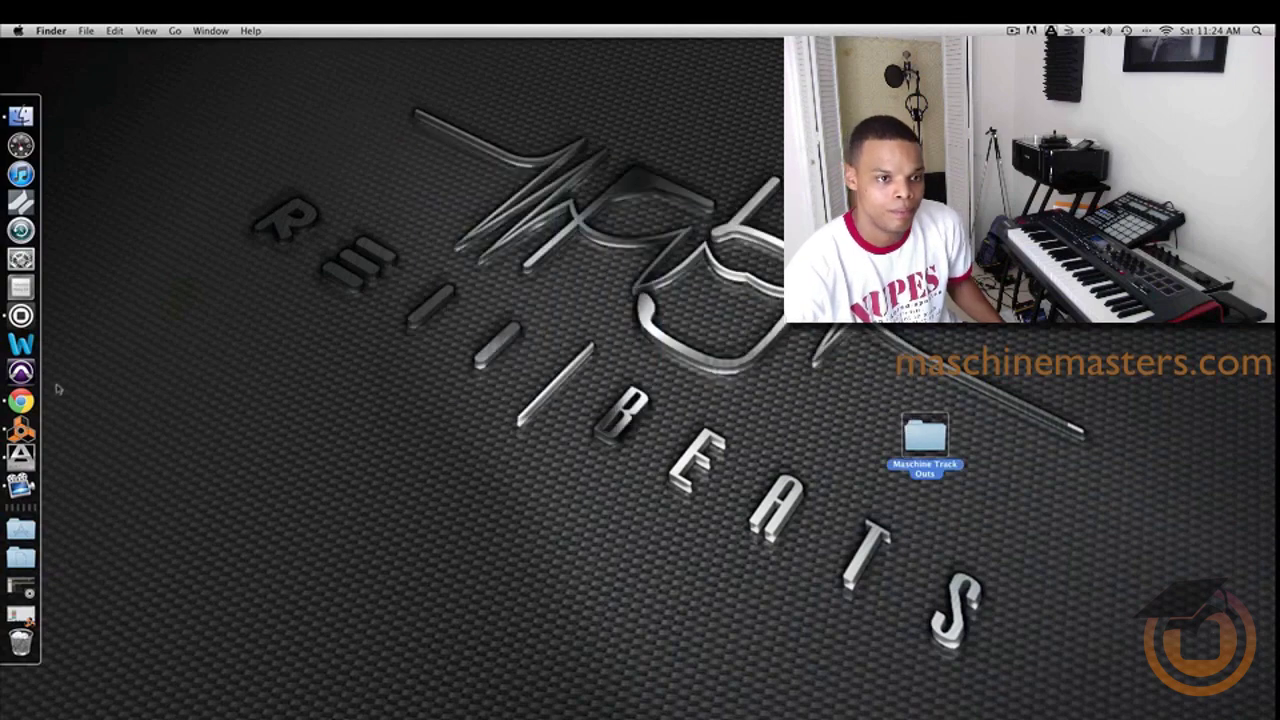
- Bring Maschine forward and select the Sample group for export
{"action": "left_click", "coordinate": [21, 316]}
{"action": "left_click", "coordinate": [102, 30]}
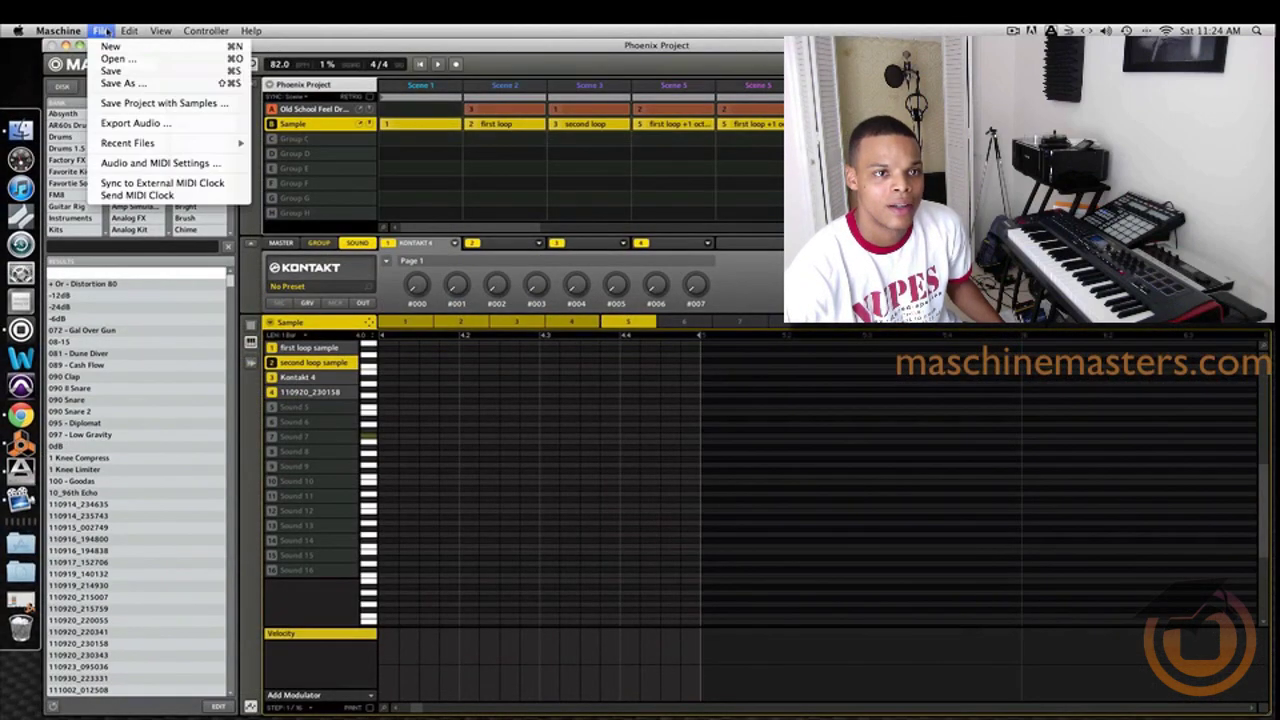
{"action": "left_click", "coordinate": [302, 132]}
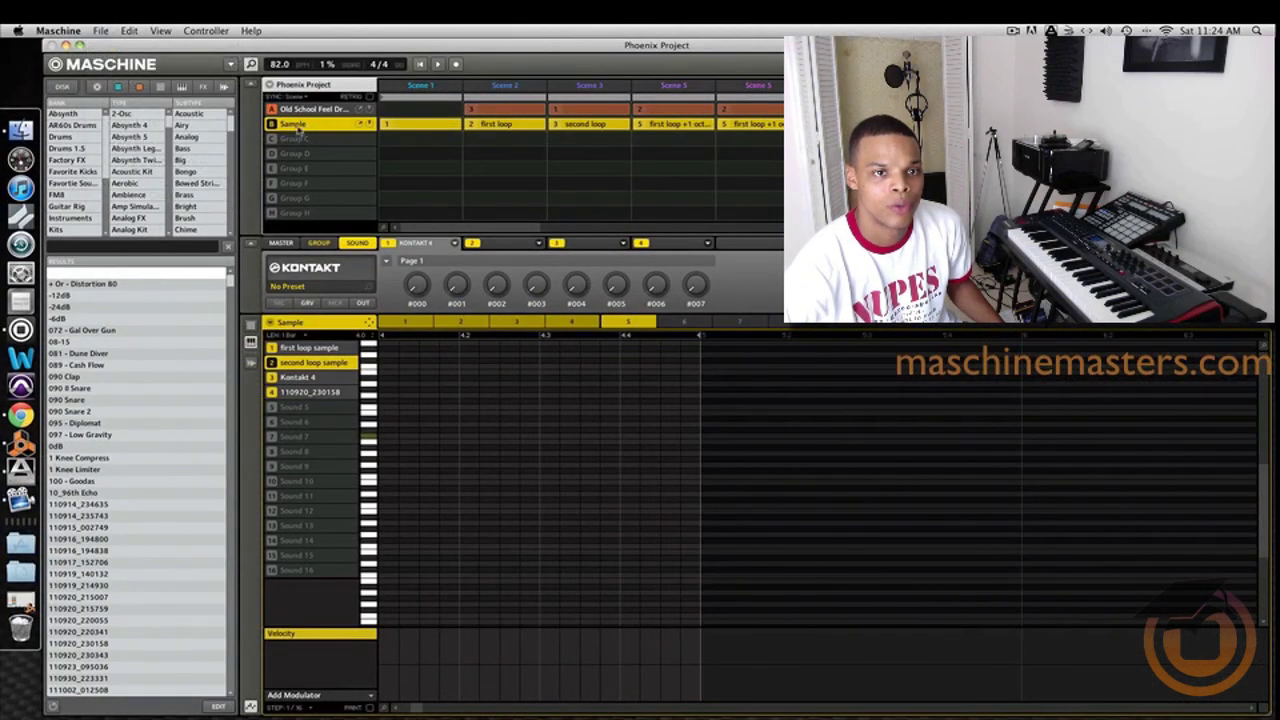
{"action": "left_click", "coordinate": [300, 140]}
{"action": "left_click", "coordinate": [292, 124]}
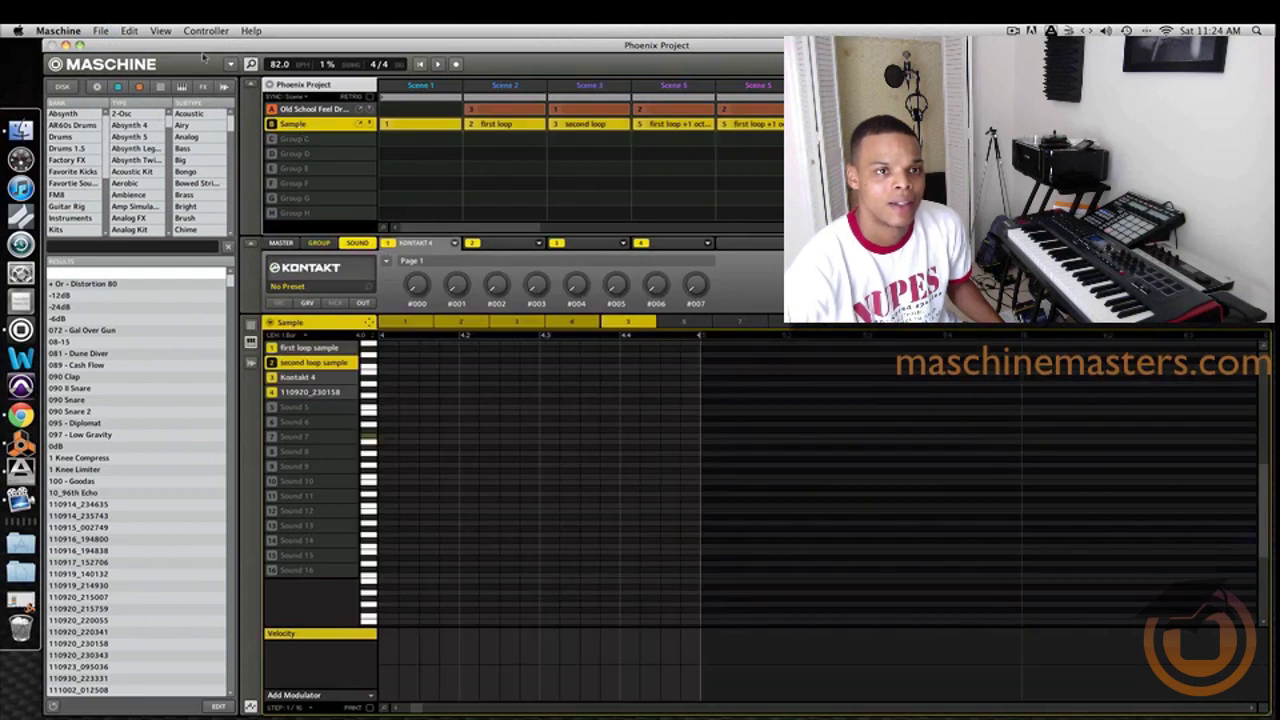
- Export the Sample group's sounds as WAV stems to Desktop/Maschine Track Outs/Sample
{"action": "left_click", "coordinate": [102, 30]}
{"action": "left_click", "coordinate": [130, 124]}
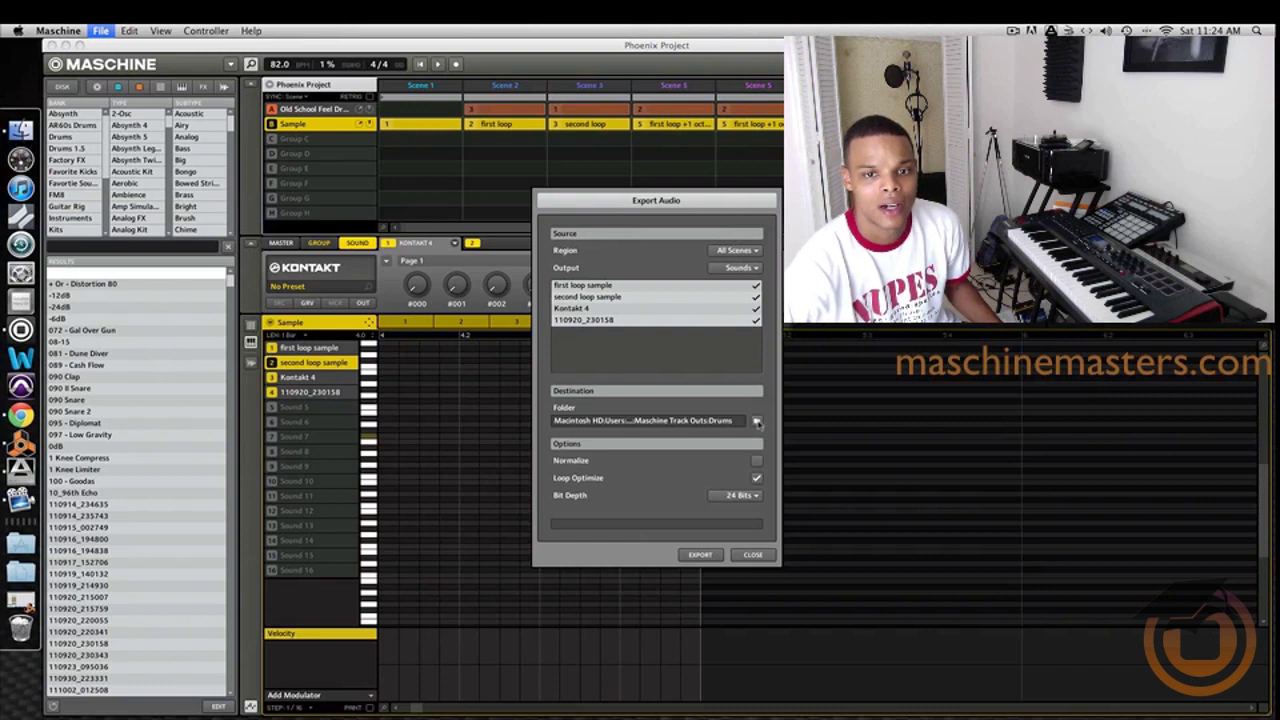
{"action": "left_click", "coordinate": [757, 421]}
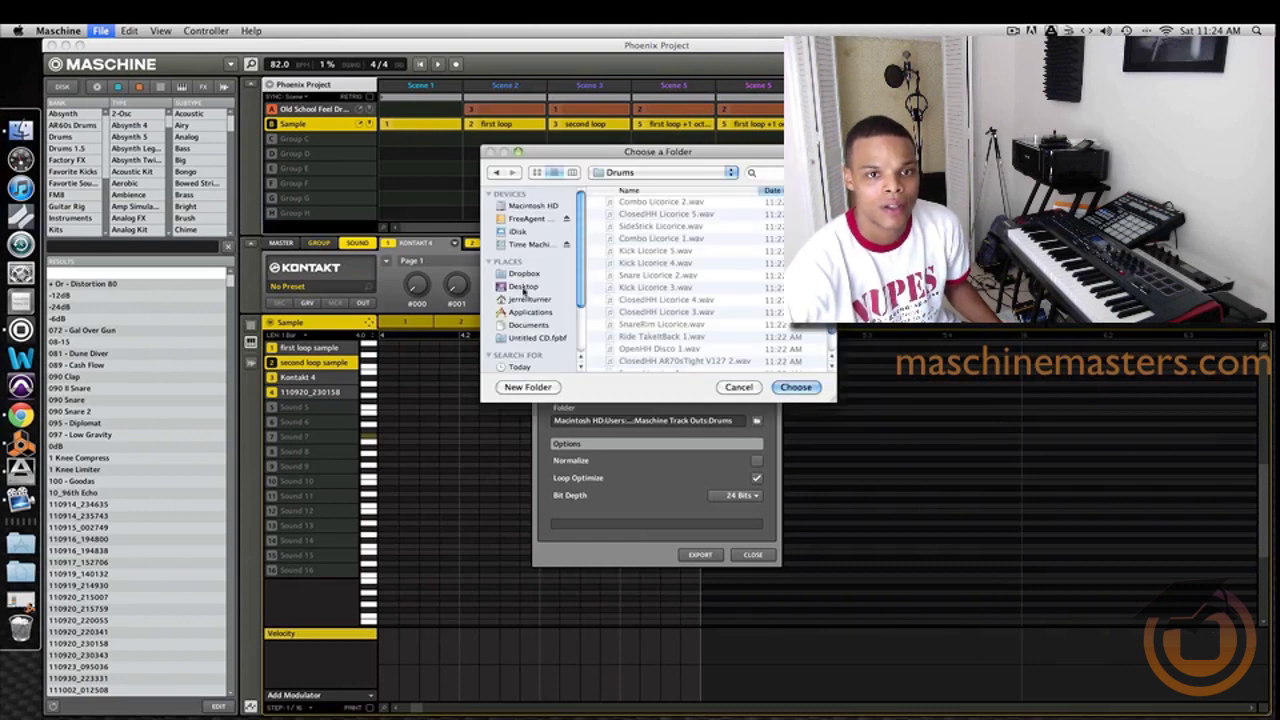
{"action": "left_click", "coordinate": [523, 288]}
{"action": "left_click", "coordinate": [598, 203]}
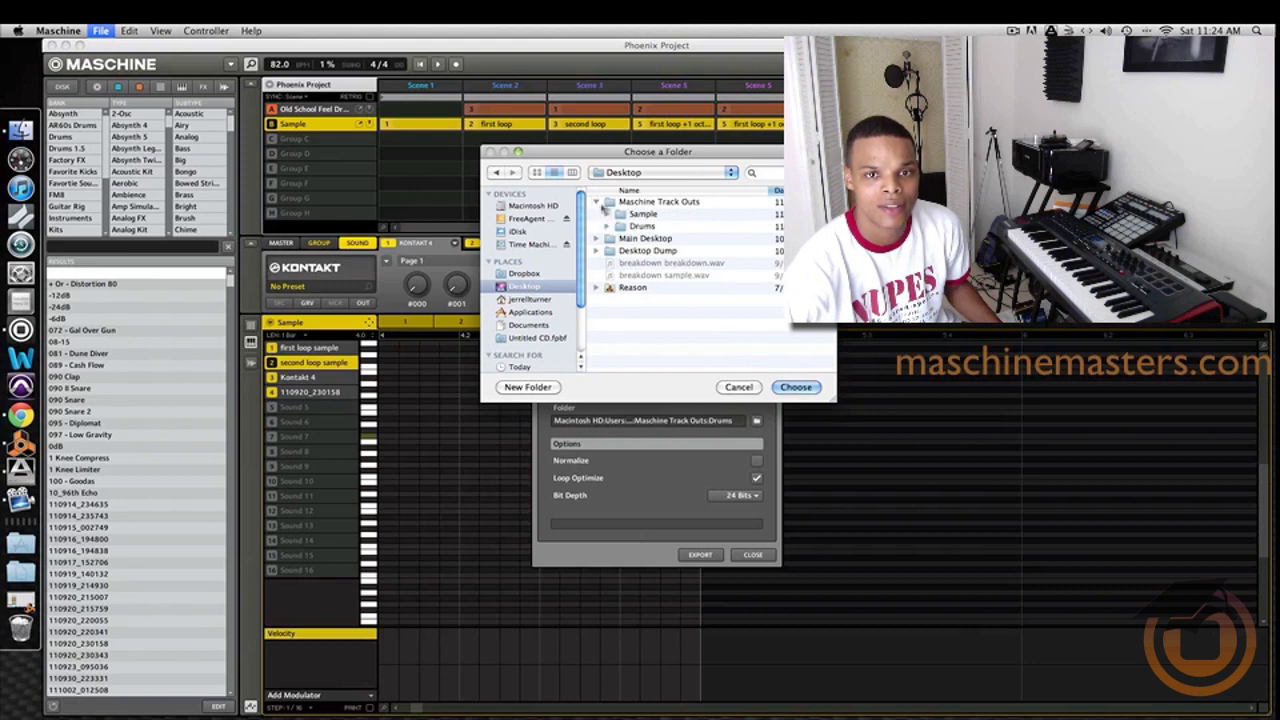
{"action": "left_click", "coordinate": [642, 214]}
{"action": "left_click", "coordinate": [798, 387]}
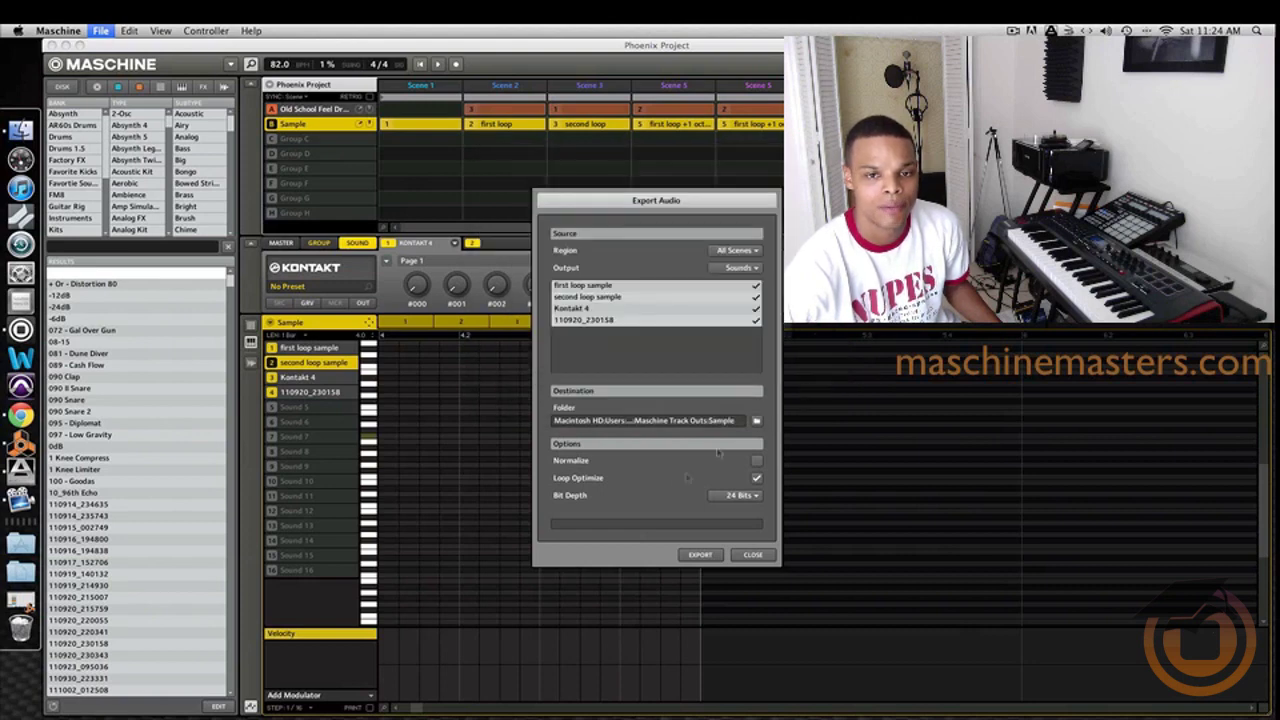
{"action": "left_click", "coordinate": [700, 555]}
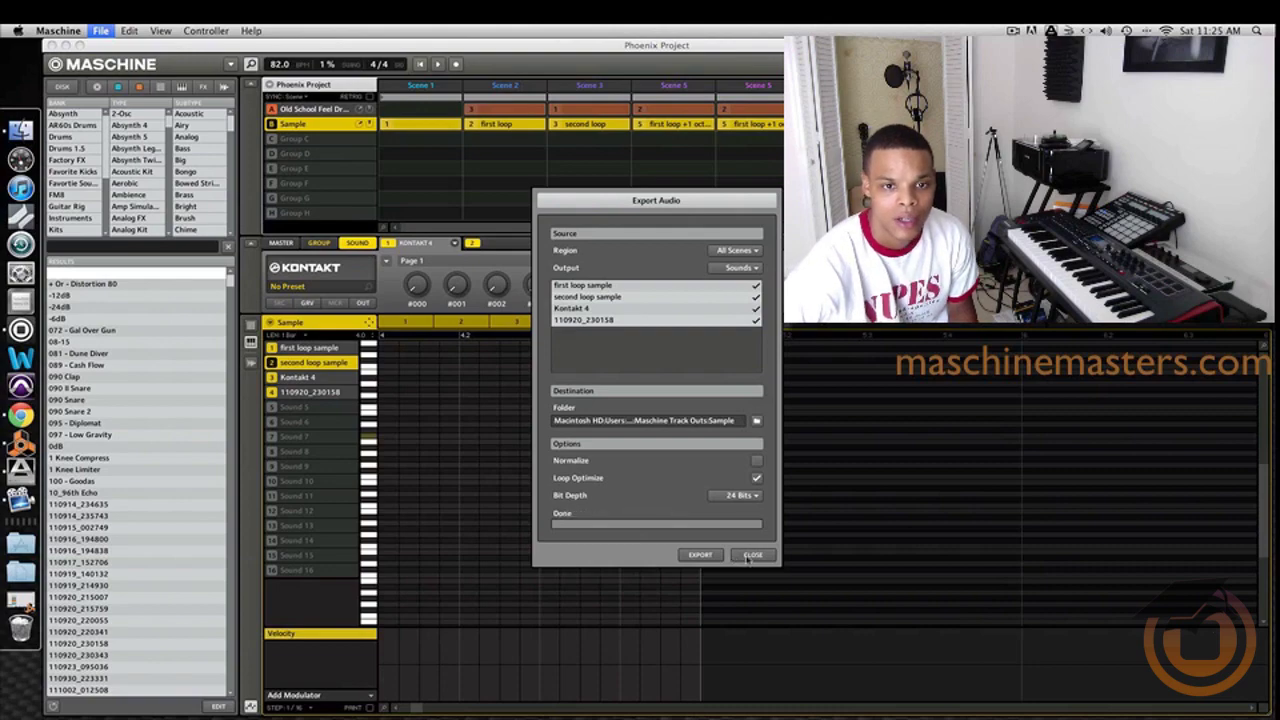
{"action": "left_click", "coordinate": [750, 556]}
- Hide Maschine, check the exported WAVs in the Sample folder, and return to Reason
{"action": "key", "text": "super+m"}
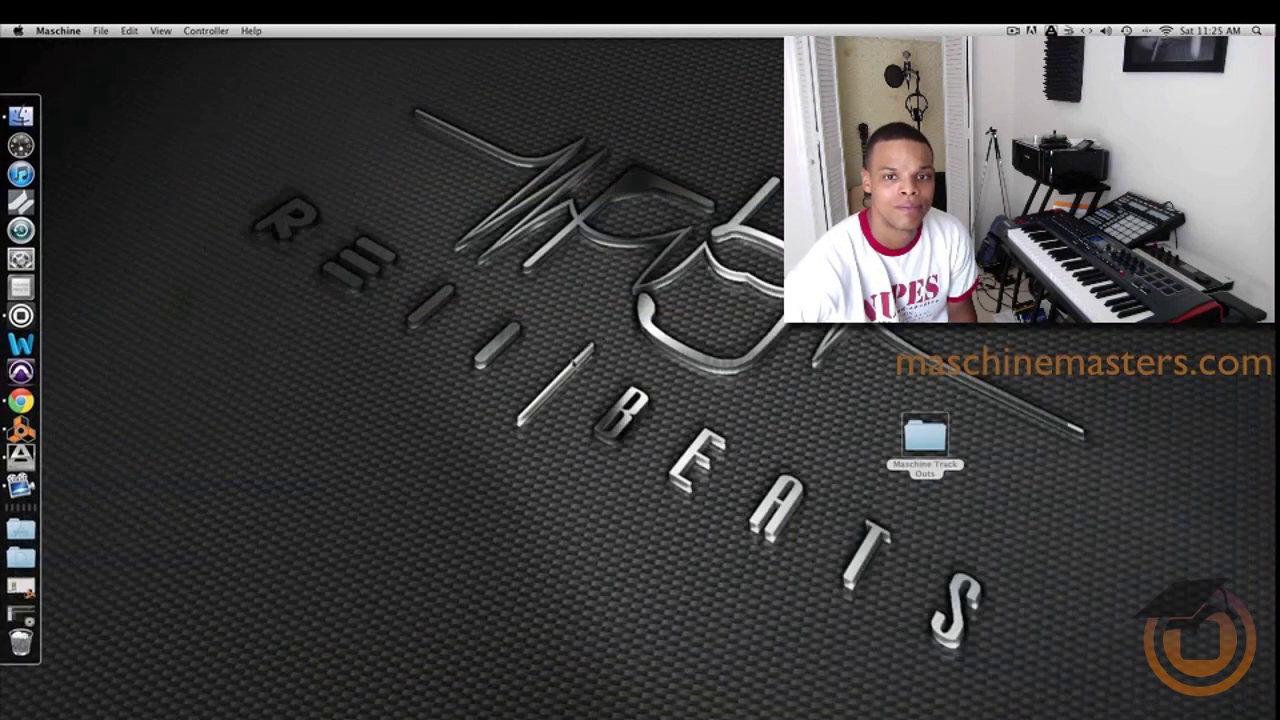
{"action": "double_click", "coordinate": [909, 438]}
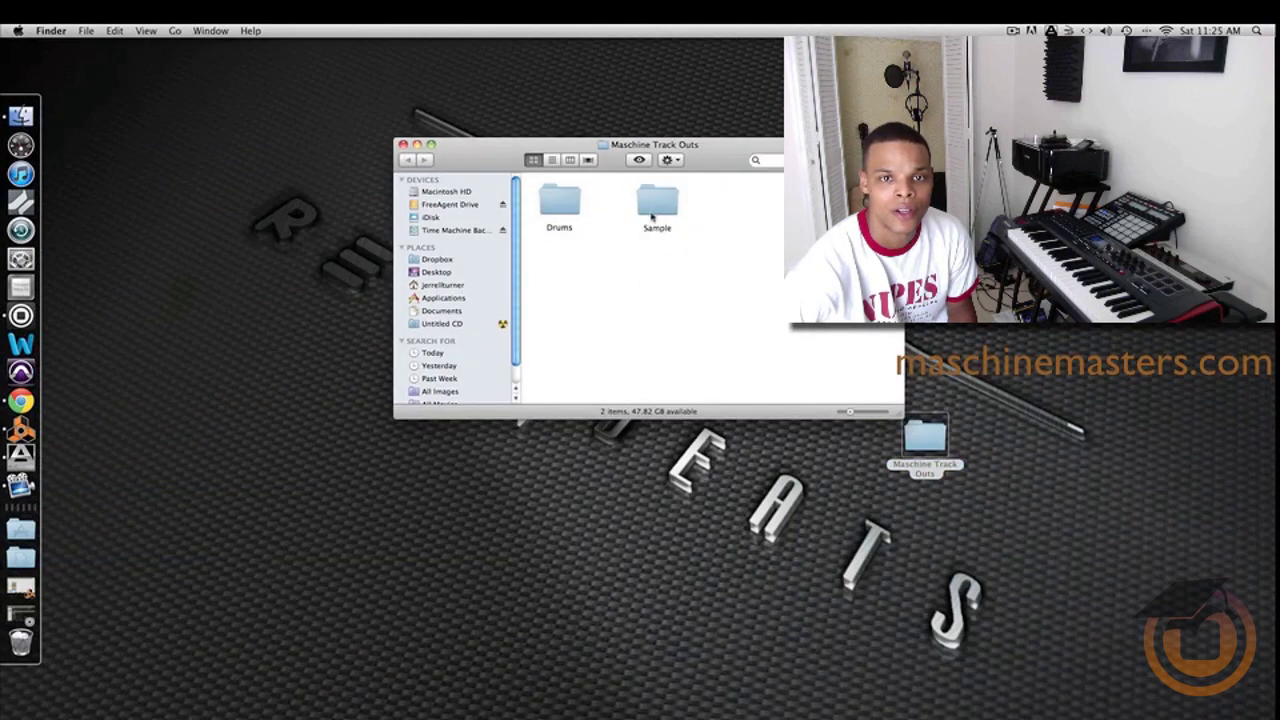
{"action": "double_click", "coordinate": [652, 214]}
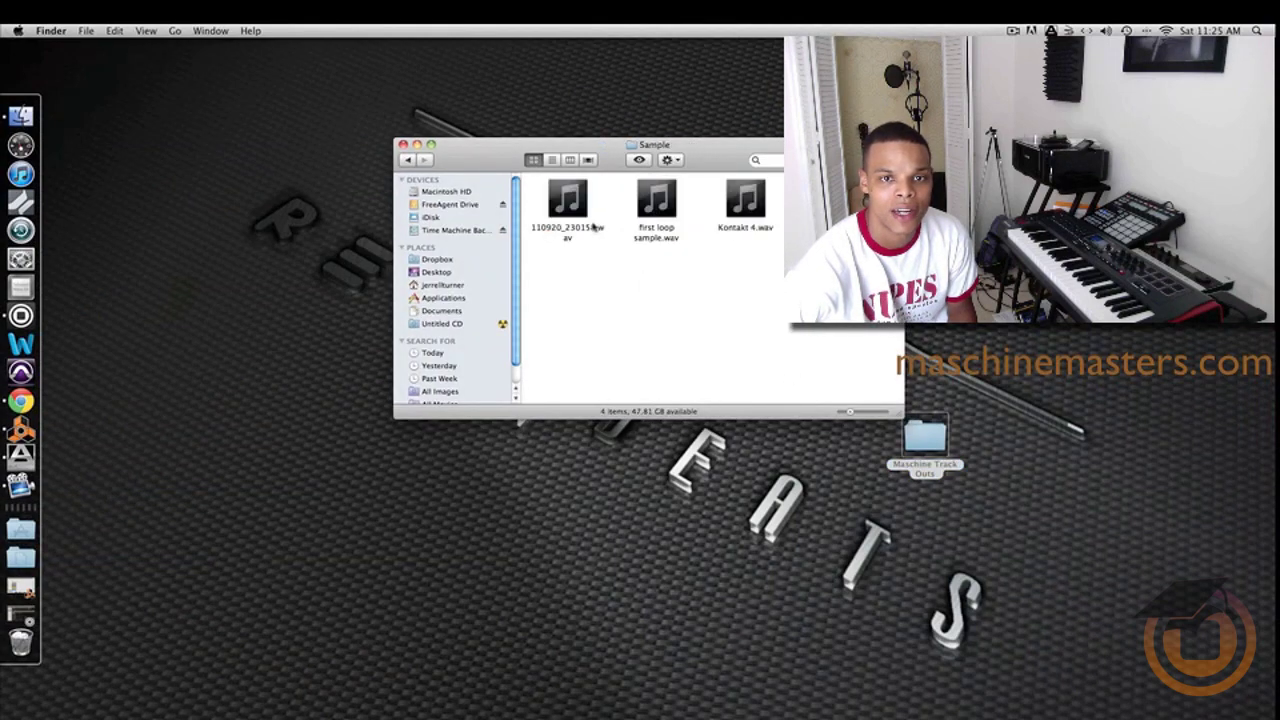
{"action": "left_click", "coordinate": [403, 144]}
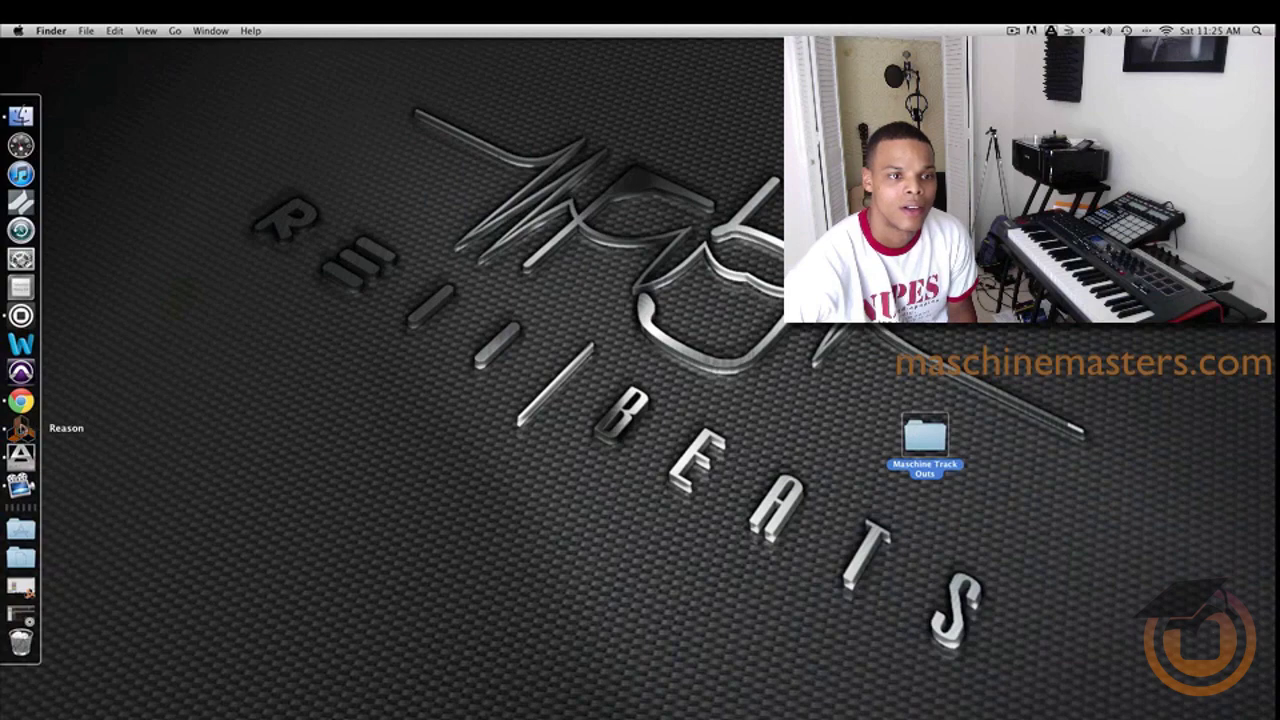
{"action": "left_click", "coordinate": [21, 428]}
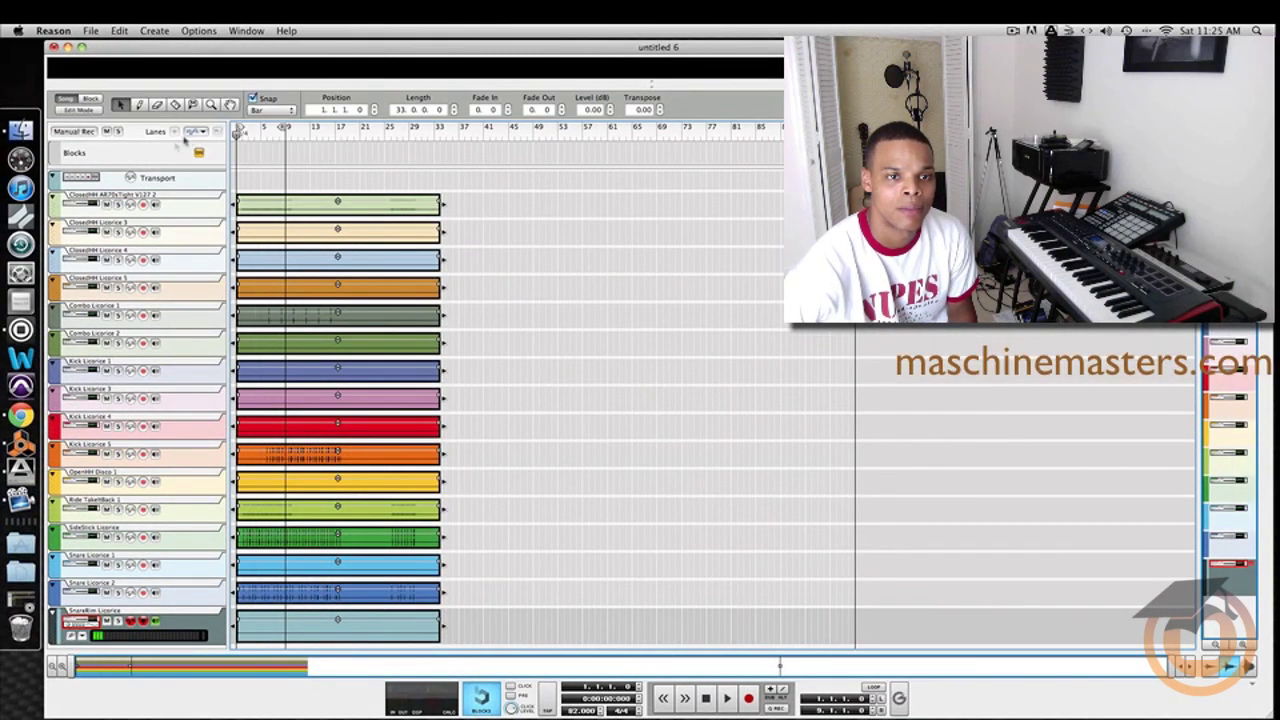
- Import all four Sample WAVs, from 110920_230158.wav onward, as new audio tracks
{"action": "left_click", "coordinate": [90, 31]}
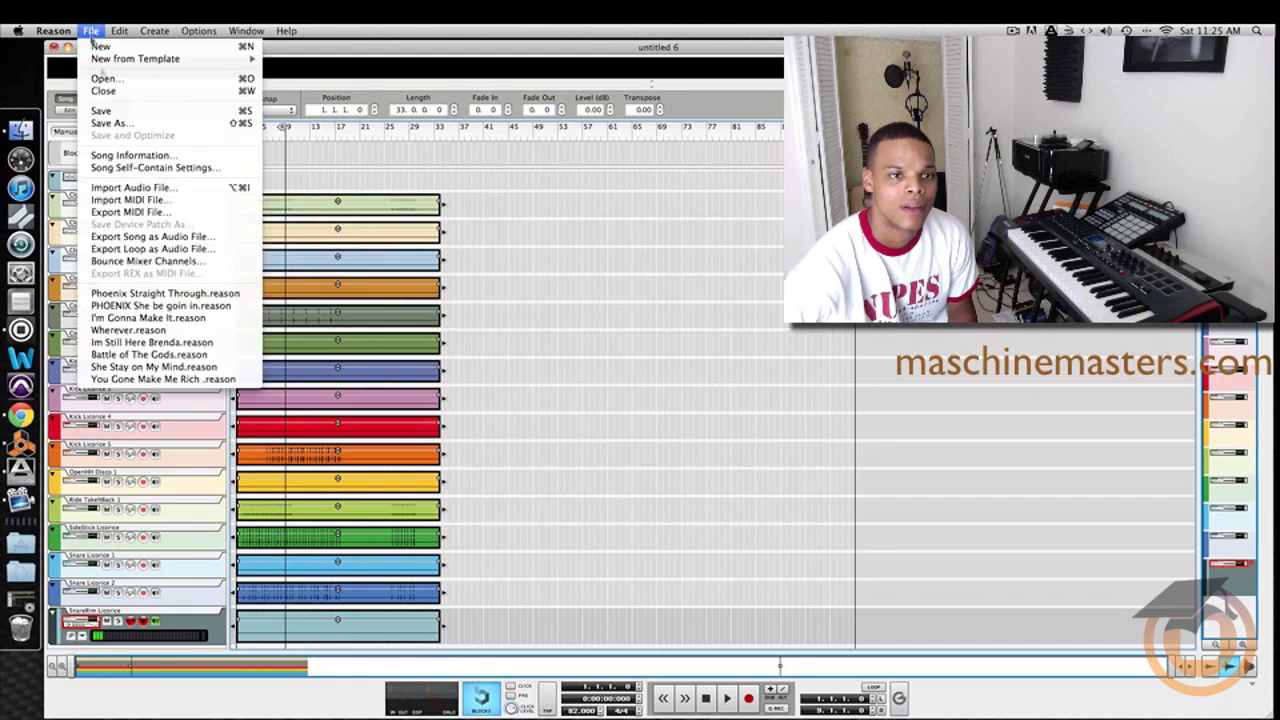
{"action": "left_click", "coordinate": [130, 189]}
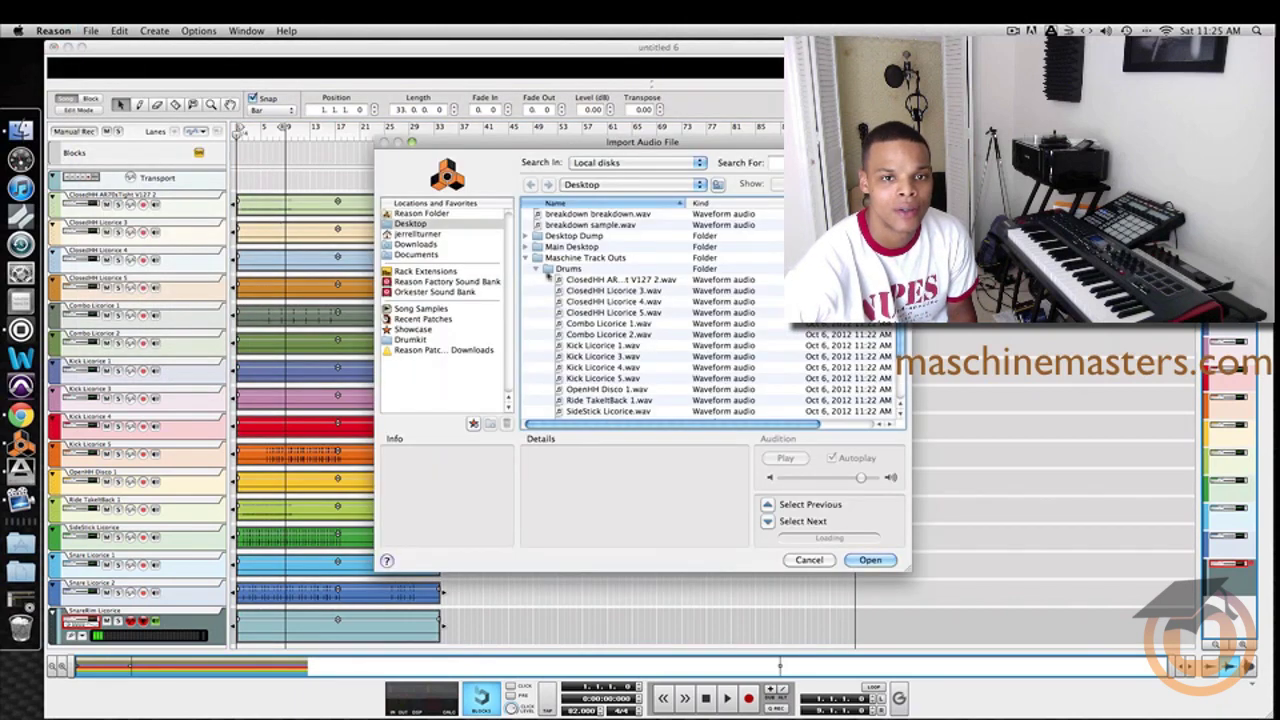
{"action": "scroll", "coordinate": [546, 294], "scroll_direction": "down", "scroll_amount": 3}
{"action": "left_click", "coordinate": [537, 408]}
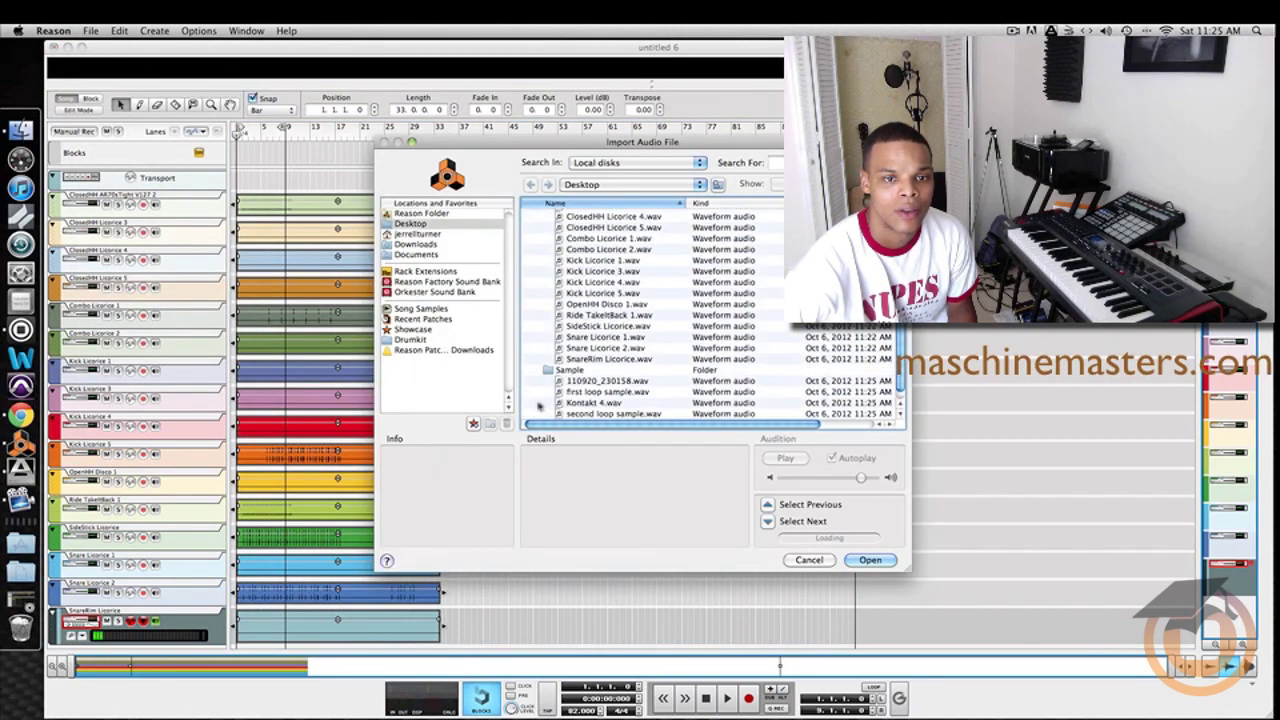
{"action": "left_click", "coordinate": [600, 381]}
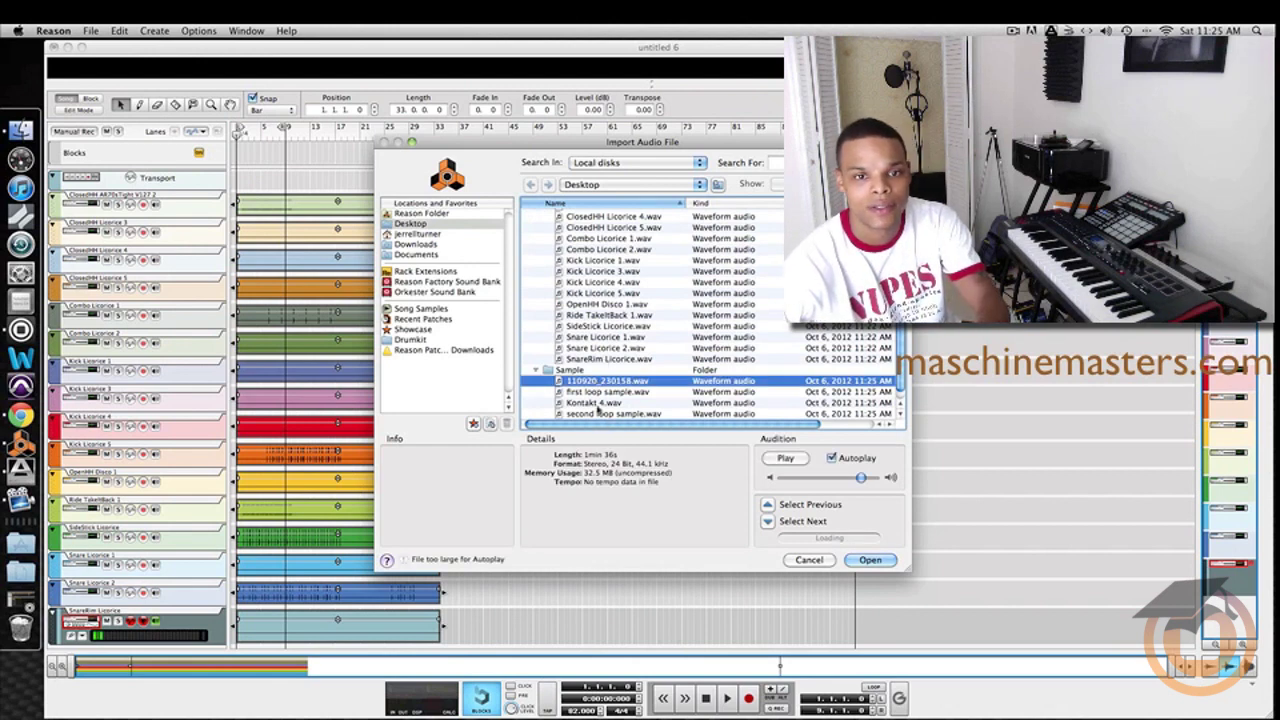
{"action": "scroll", "coordinate": [600, 402], "scroll_direction": "down", "scroll_amount": 1}
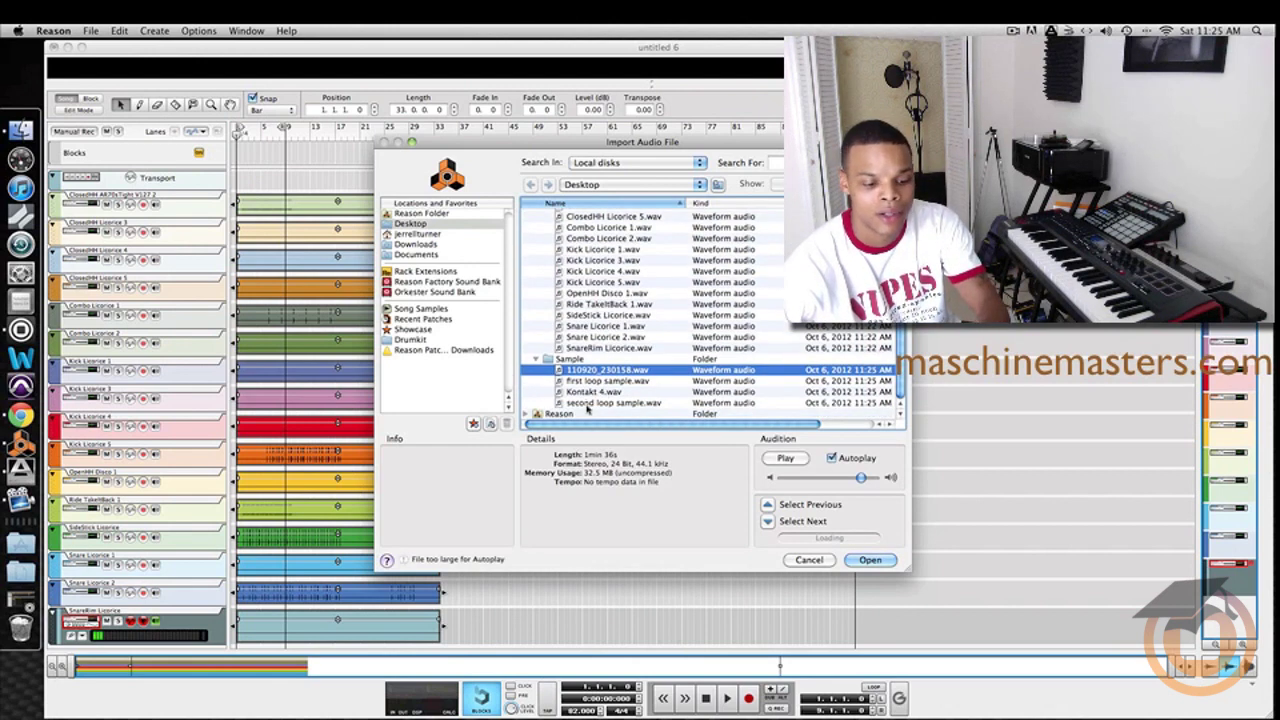
{"action": "left_click", "coordinate": [586, 403], "text": "shift"}
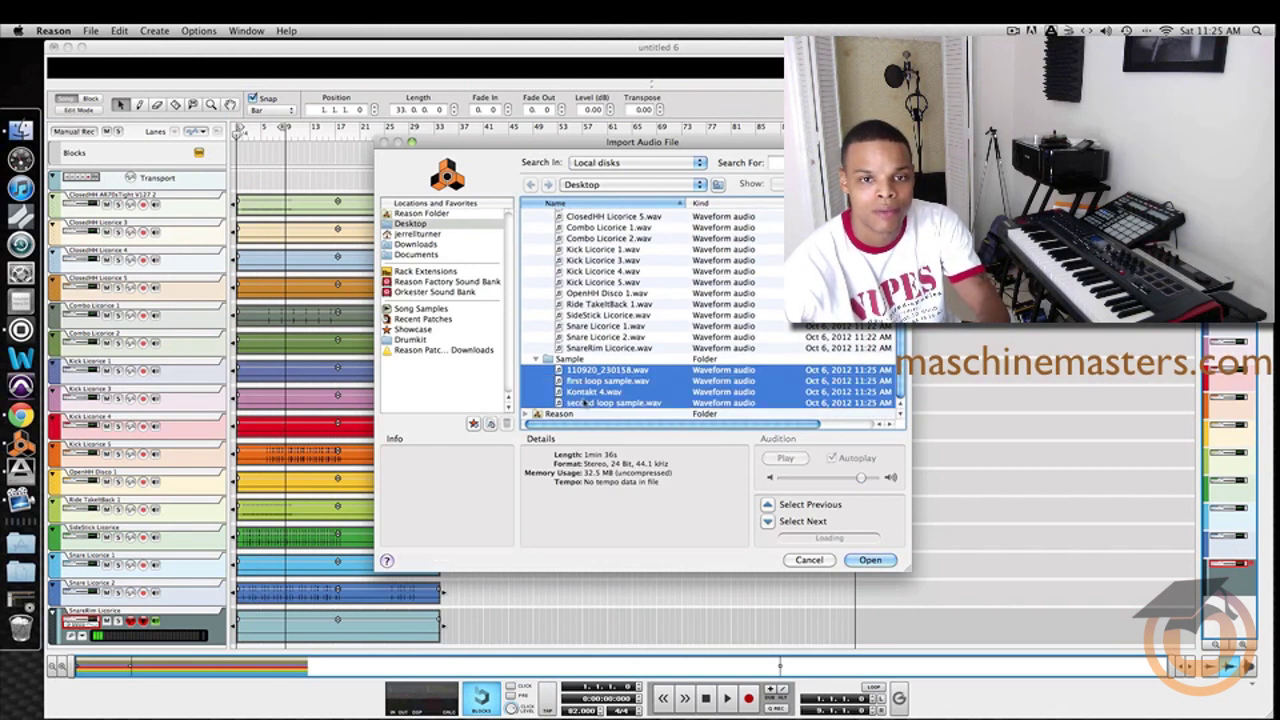
{"action": "left_click", "coordinate": [870, 559]}
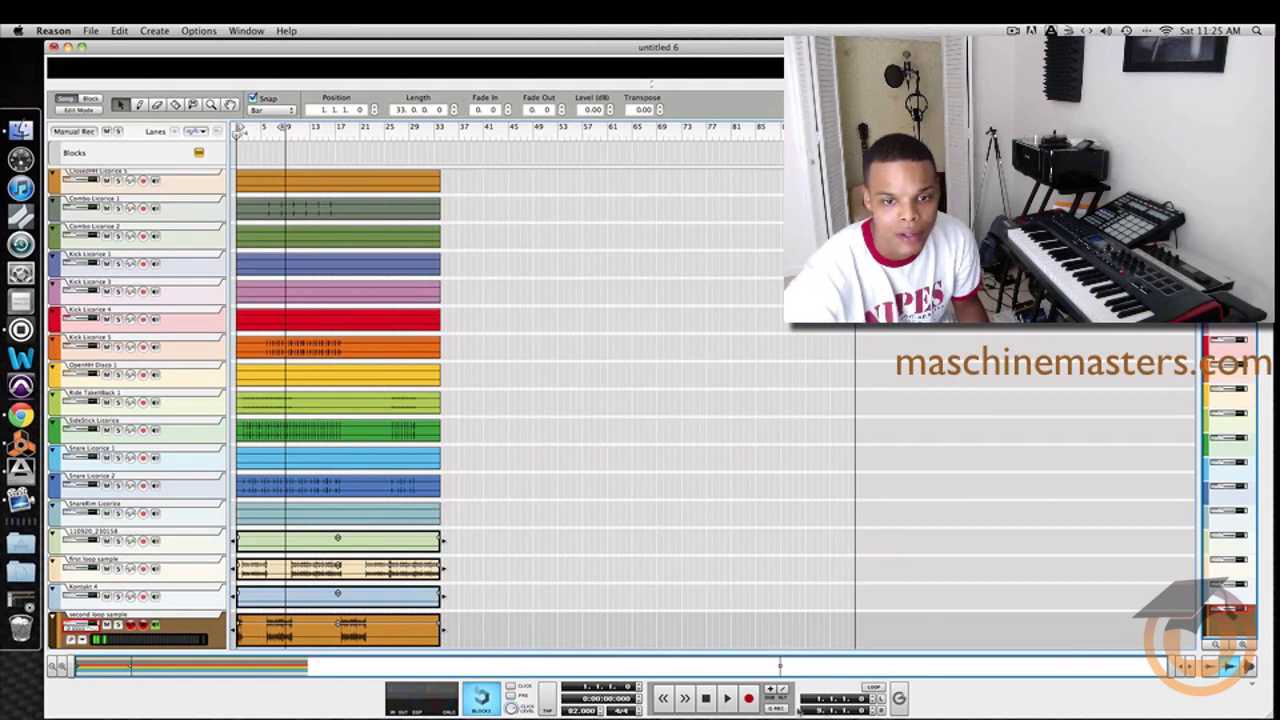
- Zoom the timeline in until the clips fill the width, then hide Reason
{"action": "left_click", "coordinate": [64, 667]}
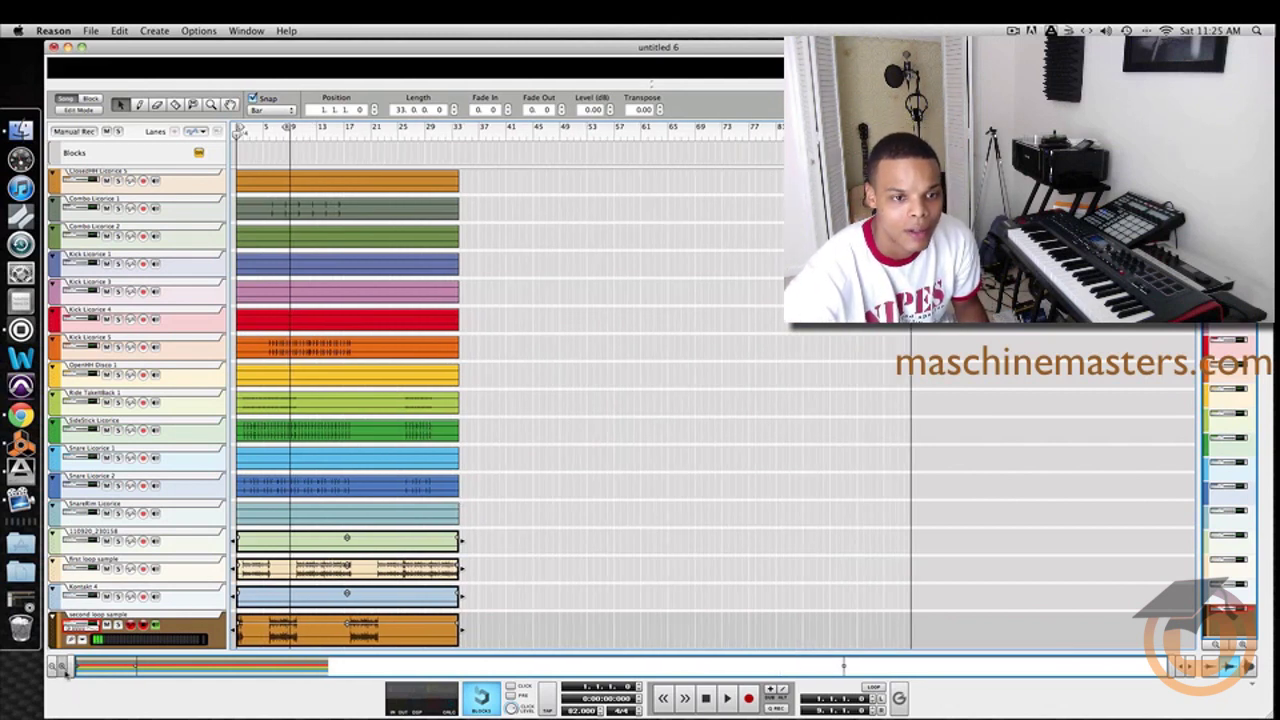
{"action": "left_click", "coordinate": [64, 667]}
{"action": "left_click", "coordinate": [64, 667]}
{"action": "left_click", "coordinate": [64, 667]}
{"action": "left_click", "coordinate": [64, 667]}
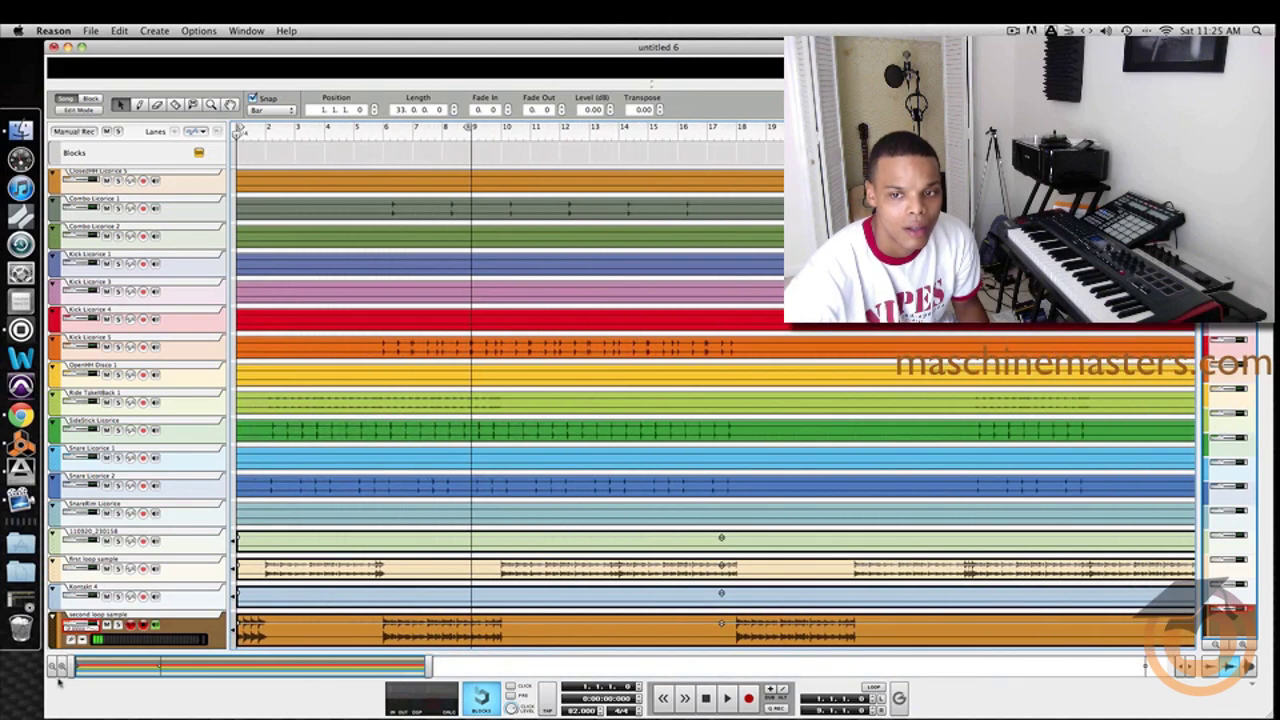
{"action": "left_click", "coordinate": [67, 48]}
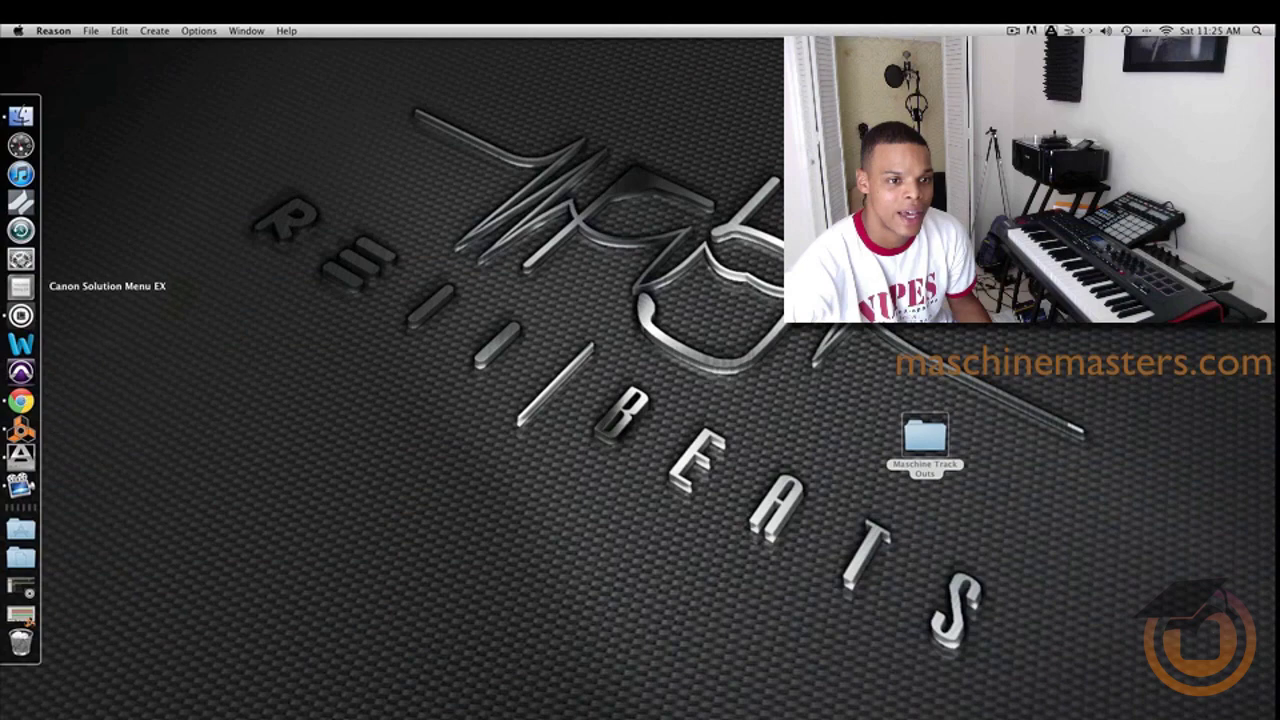
- Switch back to Maschine and play the Phoenix Project
{"action": "left_click", "coordinate": [20, 315]}
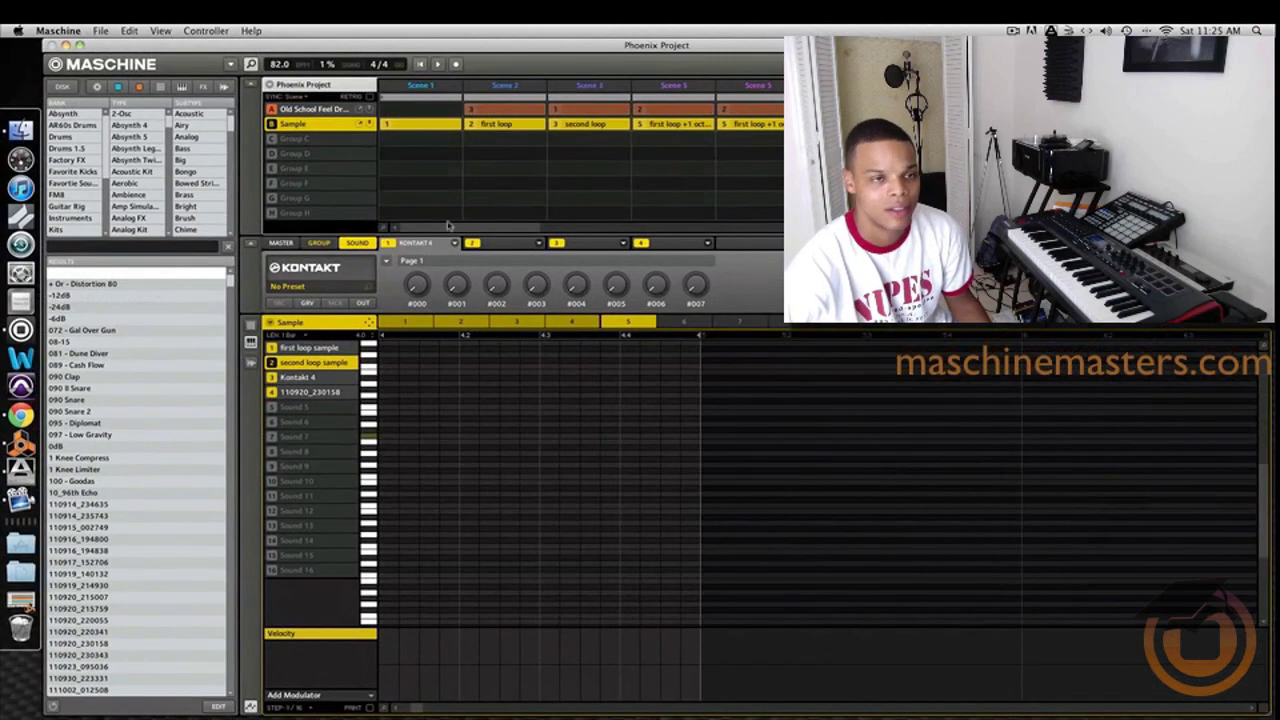
{"action": "key", "text": "space"}
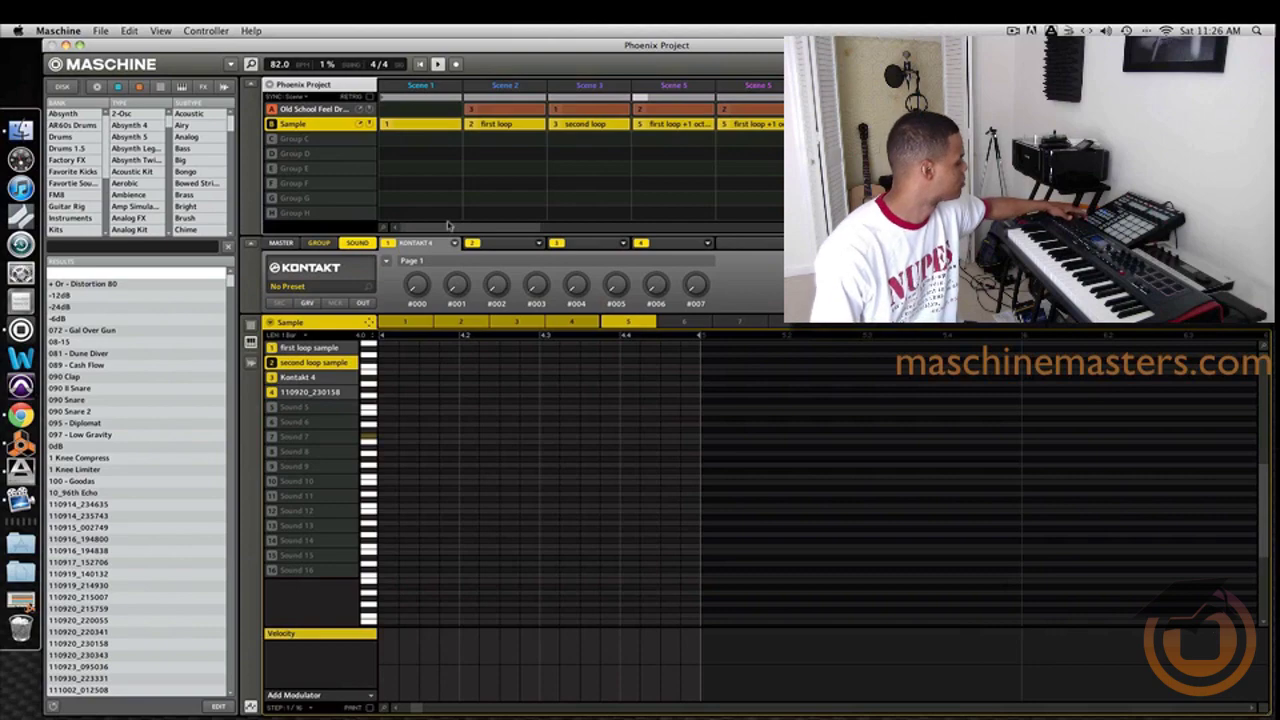
- Quit Maschine, then play and stop the drum and Sample stems in 'untitled 6'
{"action": "left_click", "coordinate": [62, 31]}
{"action": "left_click", "coordinate": [76, 150]}
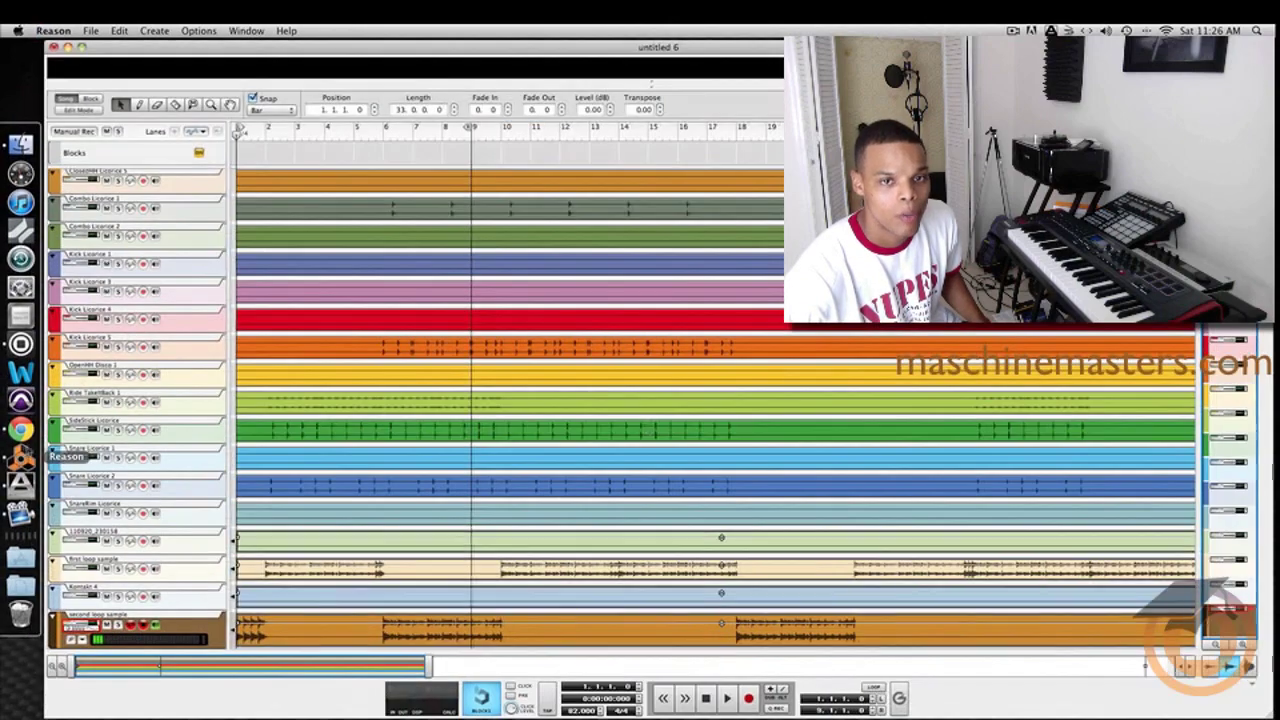
{"action": "left_click", "coordinate": [729, 699]}
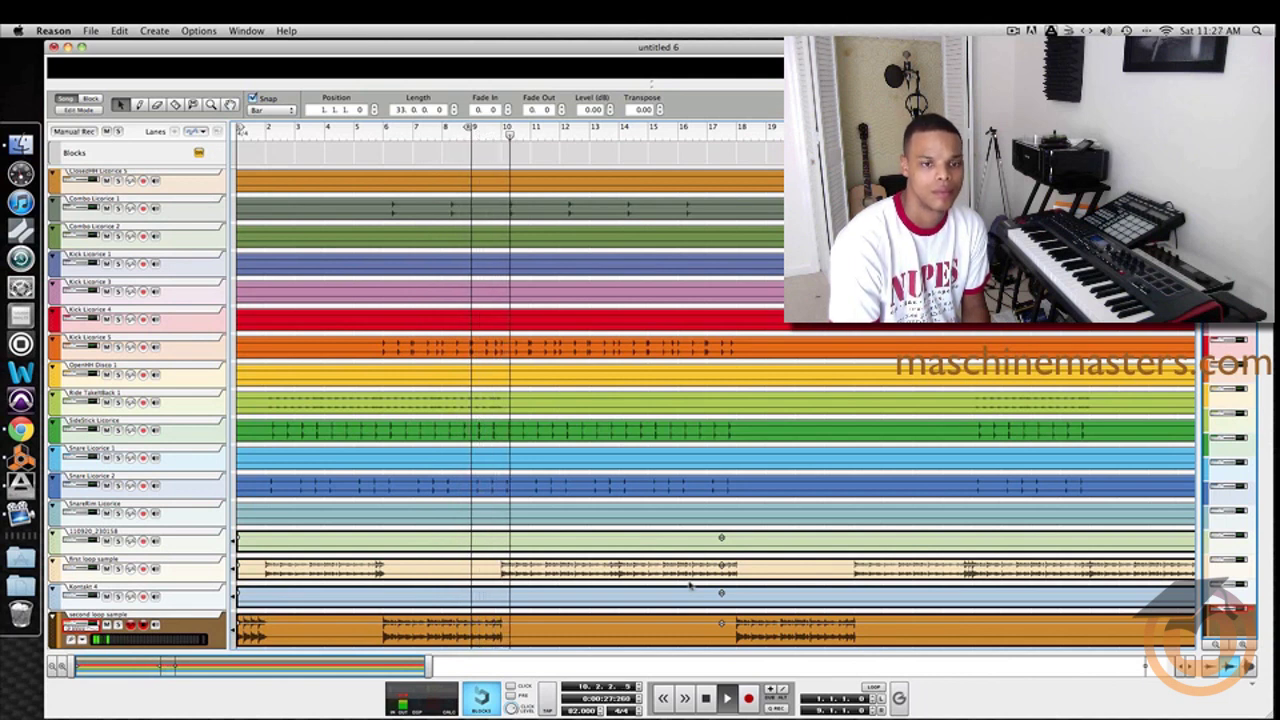
{"action": "double_click", "coordinate": [705, 698]}
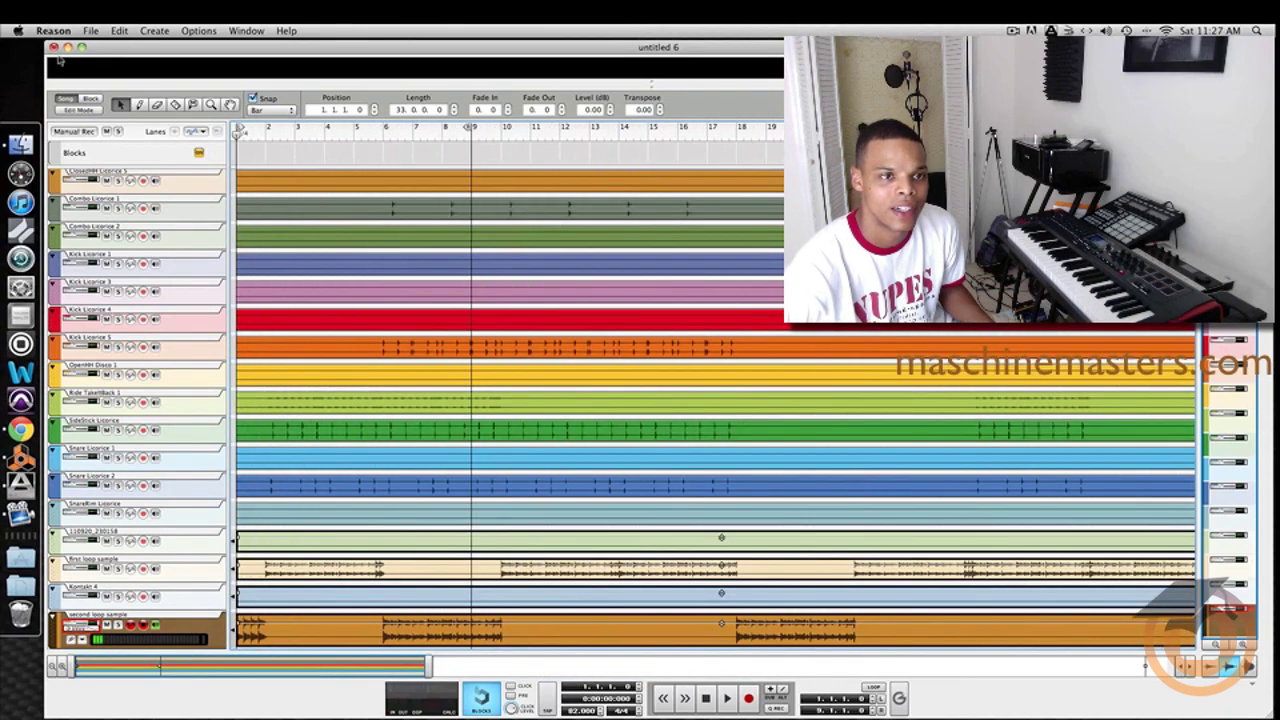
{"action": "left_click", "coordinate": [90, 31]}
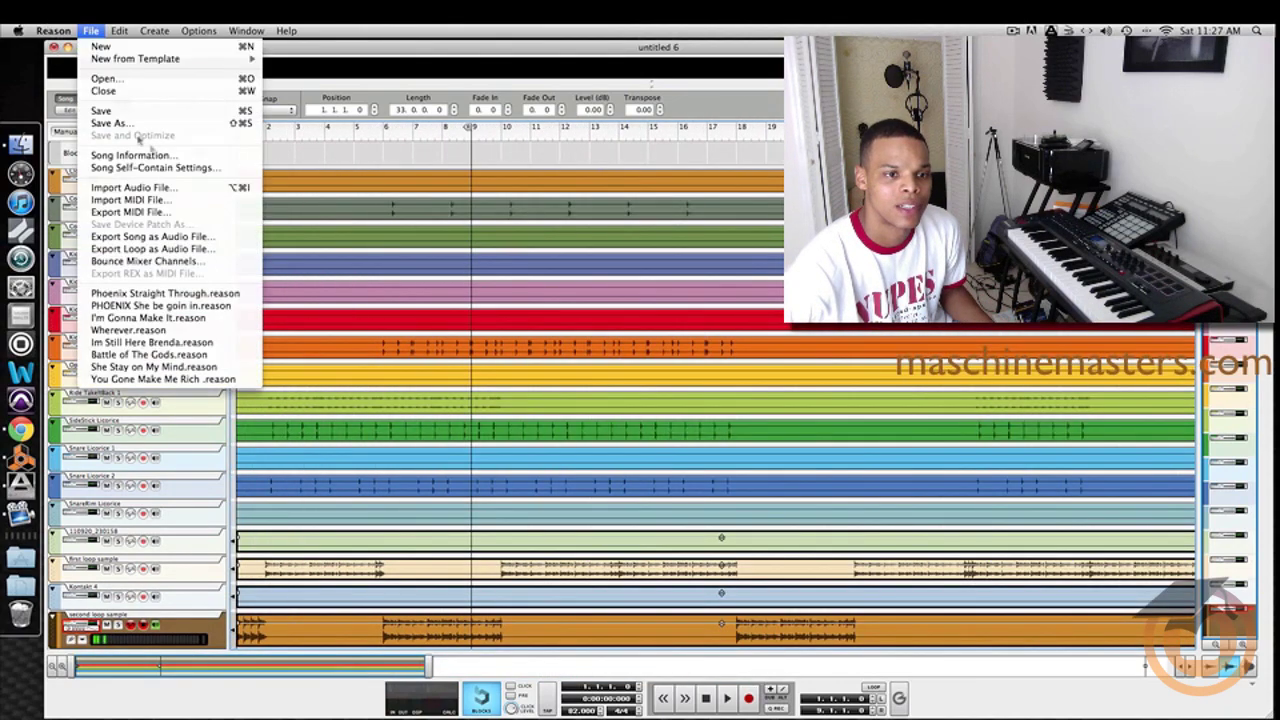
- Open 'Phoenix Straight Through.reason' from recent files and play it
{"action": "left_click", "coordinate": [197, 294]}
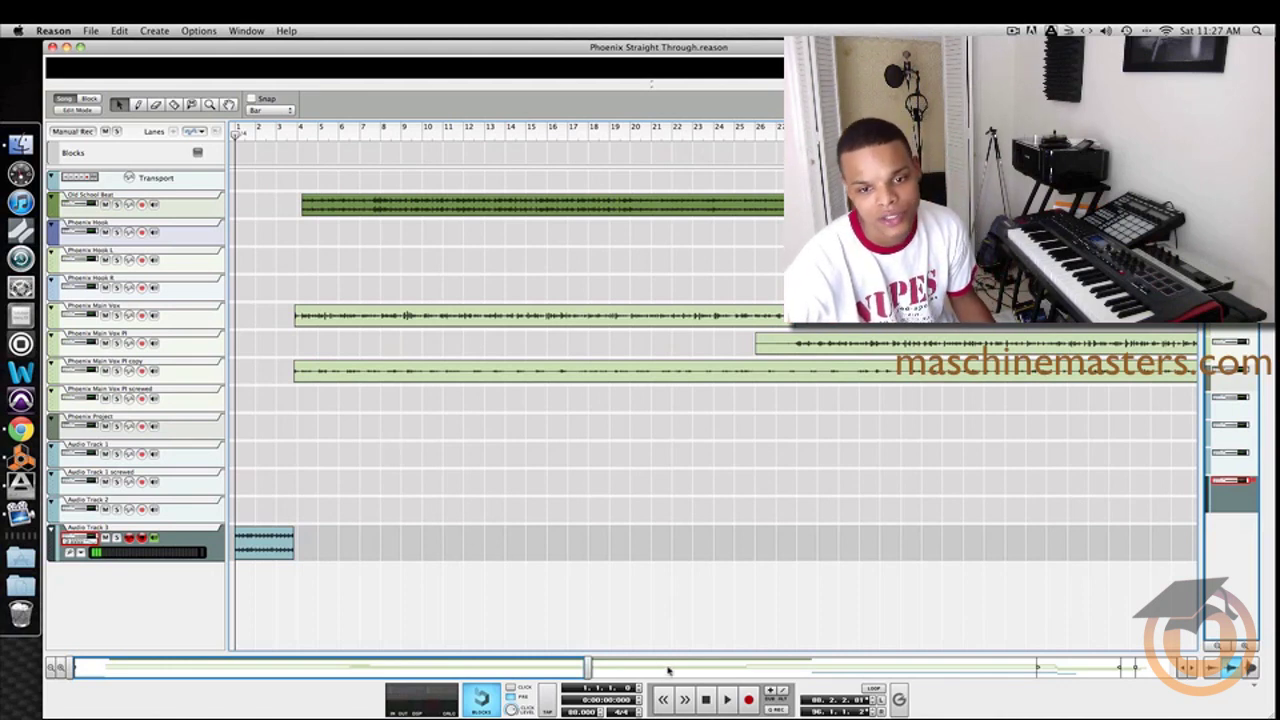
{"action": "left_click", "coordinate": [729, 700]}
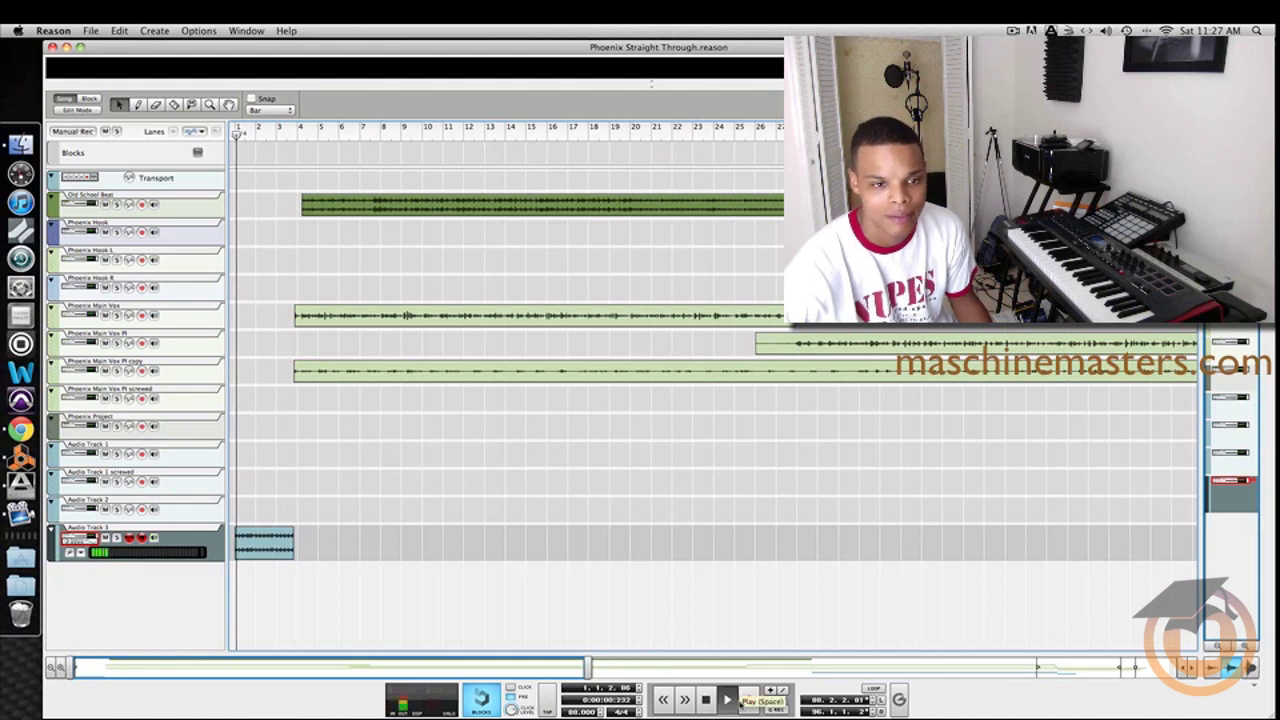